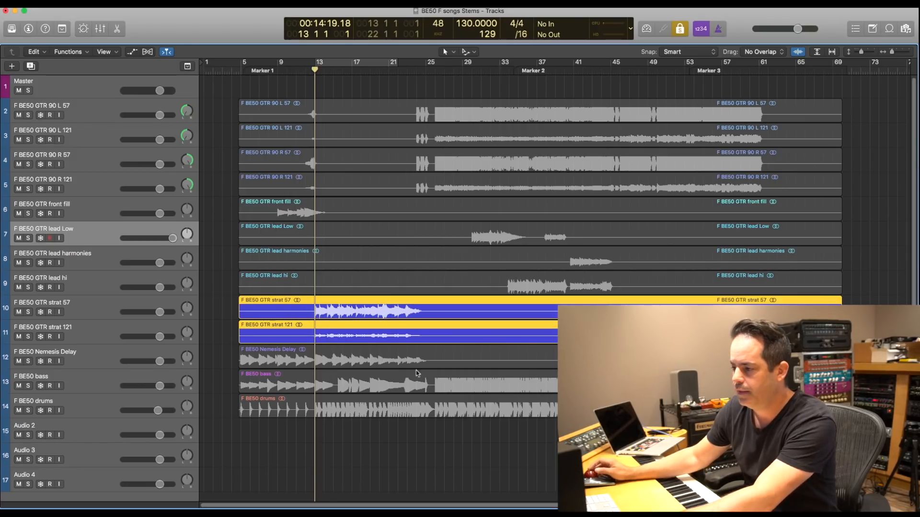
# - Play the two soloed strat regions together, and solo only the strat 57 region to hear it from bar 13
pyautogui.press('space')
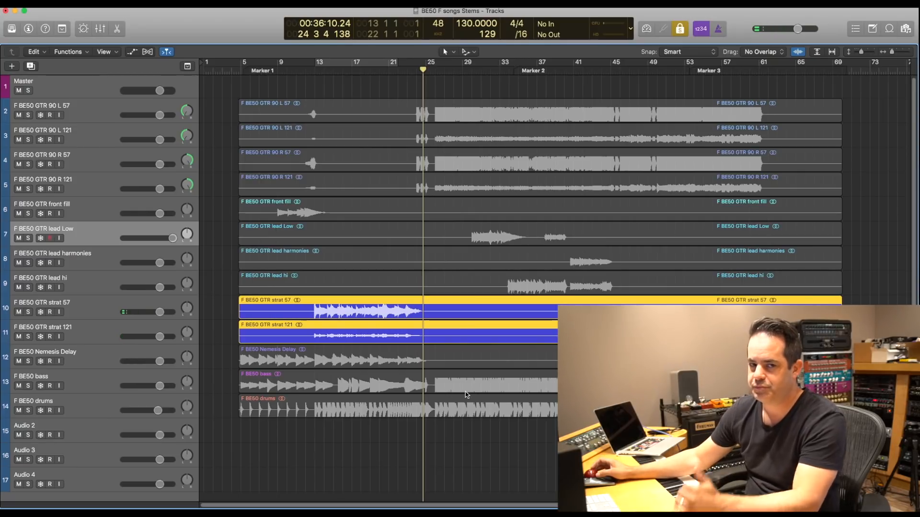
pyautogui.moveTo(216, 315)
pyautogui.mouseDown()
pyautogui.moveTo(252, 324)
pyautogui.moveTo(219, 328)
pyautogui.mouseUp()
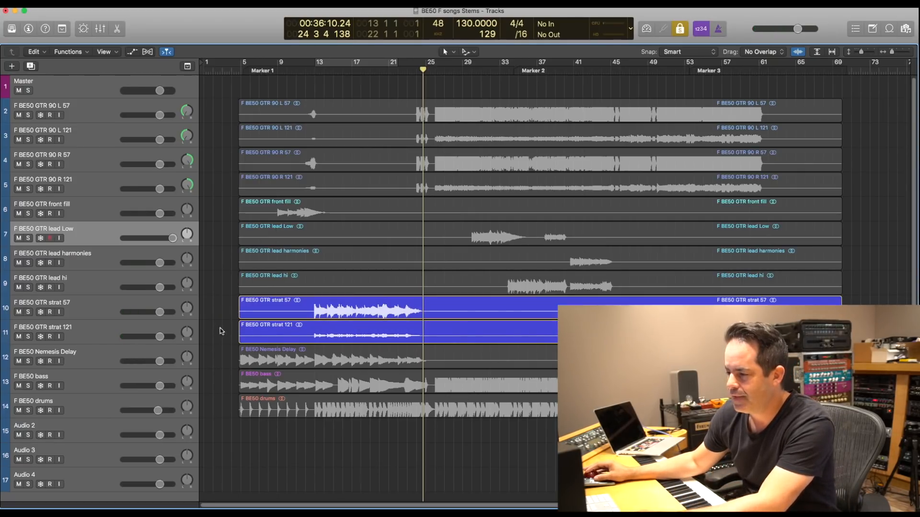
pyautogui.click(260, 313)
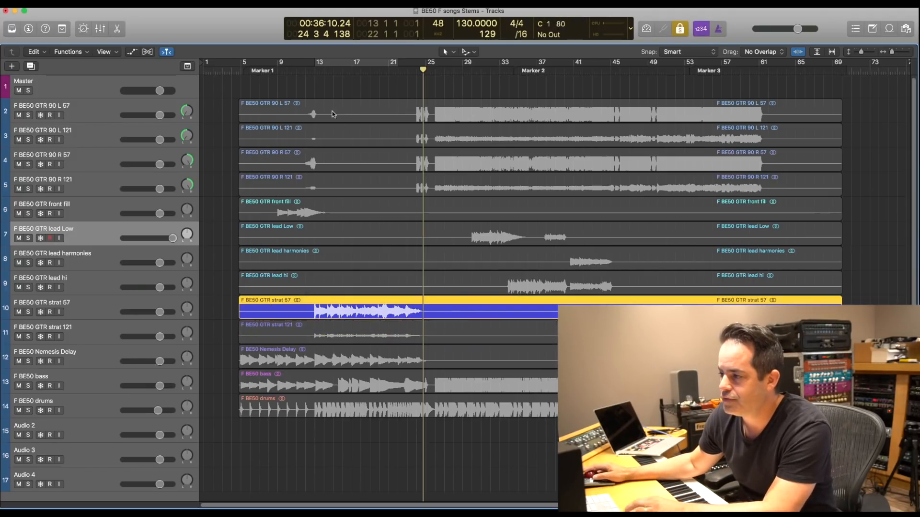
pyautogui.click(316, 72)
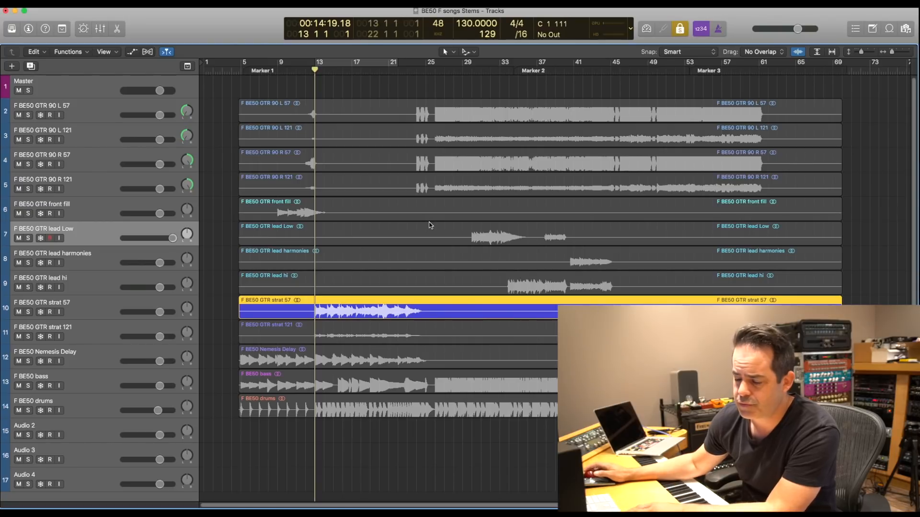
pyautogui.press('space')
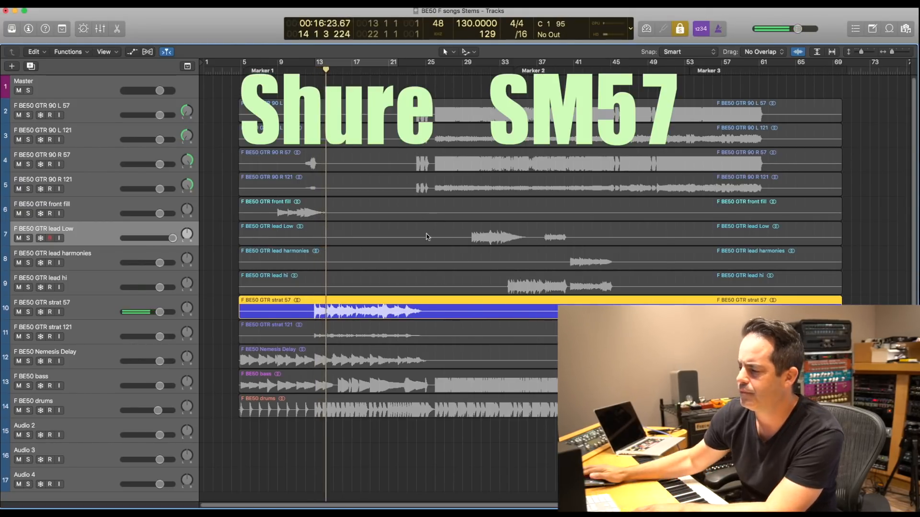
# - Open the mixer and switch on the Gain plug-in on the strat 121 channel
pyautogui.click(115, 334)
pyautogui.press('x')
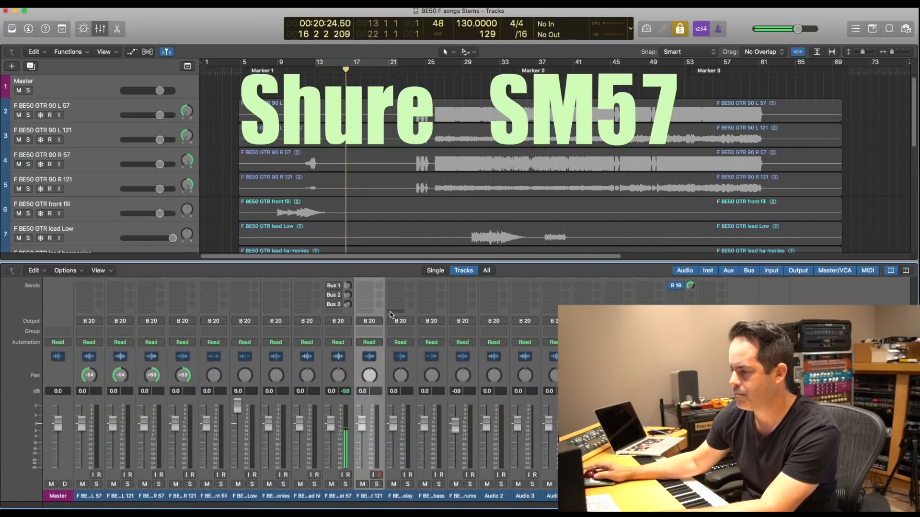
pyautogui.scroll(5, 403, 344)
pyautogui.click(360, 339)
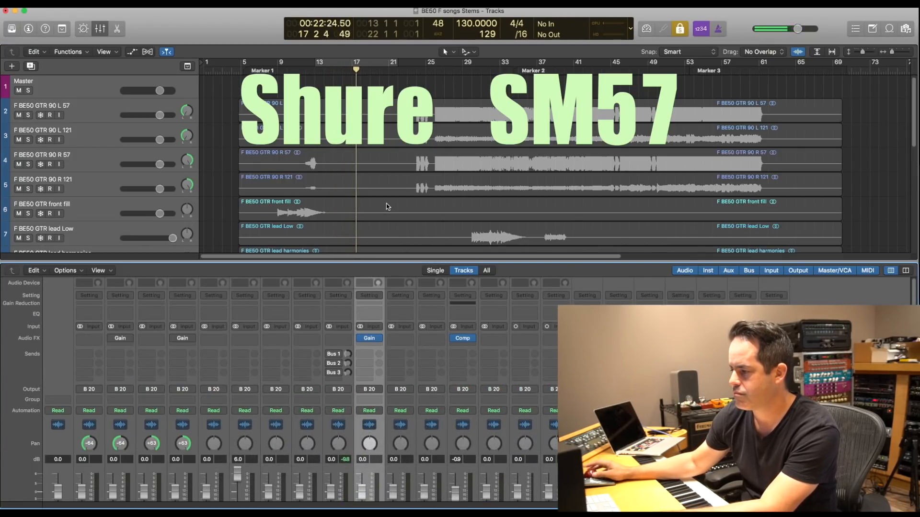
# - Solo the strat 121 region and play it from bar 13
pyautogui.scroll(-6, 325, 197)
pyautogui.click(325, 197)
pyautogui.click(311, 71)
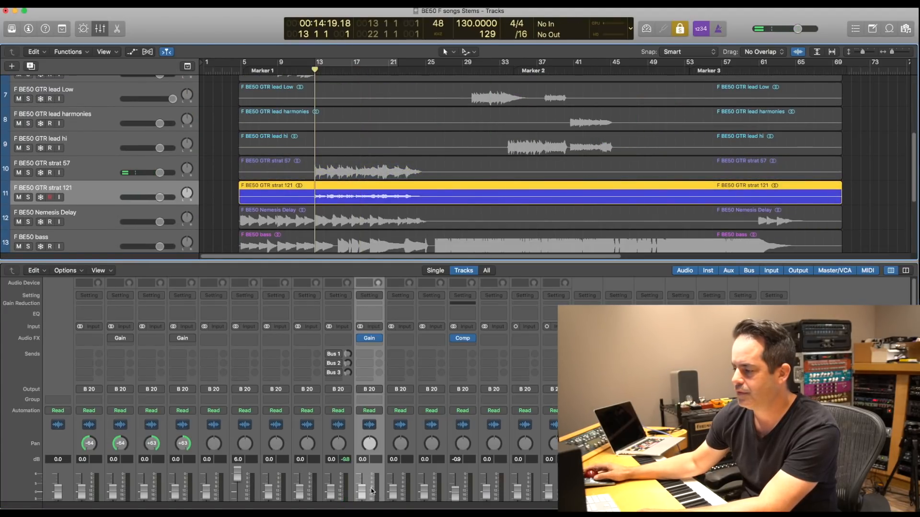
pyautogui.scroll(-3, 375, 492)
pyautogui.press('space')
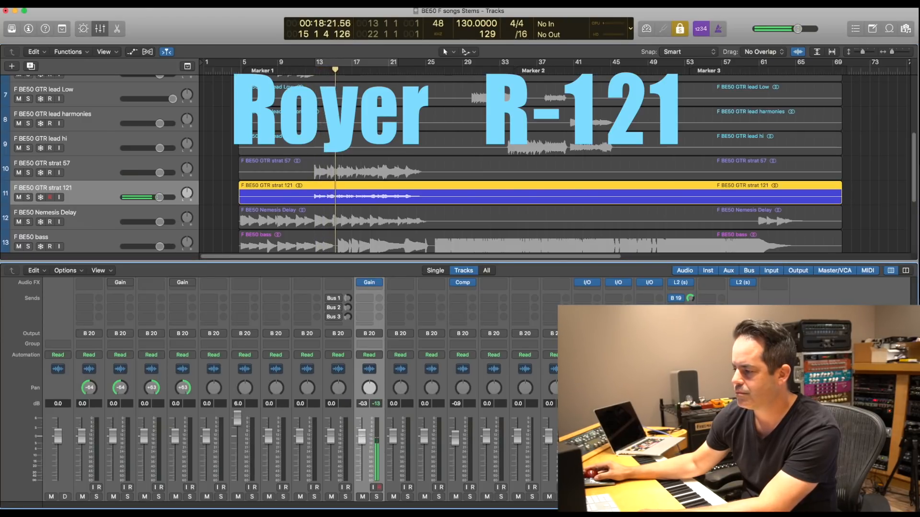
# - Compare the strat 57 and strat 121 regions while raising the strat 121 fader to 1.2 dB, ending with playback and solo off
pyautogui.keyDown('alt'); pyautogui.click(362, 437); pyautogui.keyUp('alt')
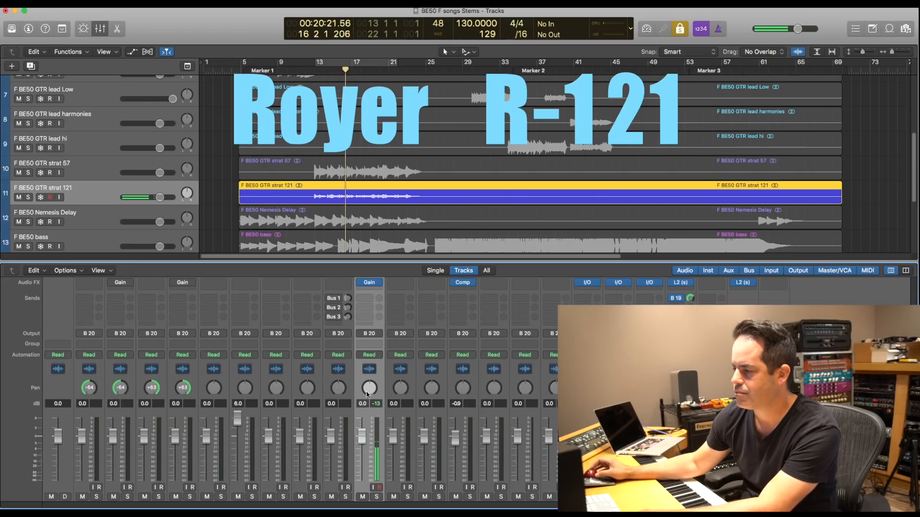
pyautogui.click(348, 176)
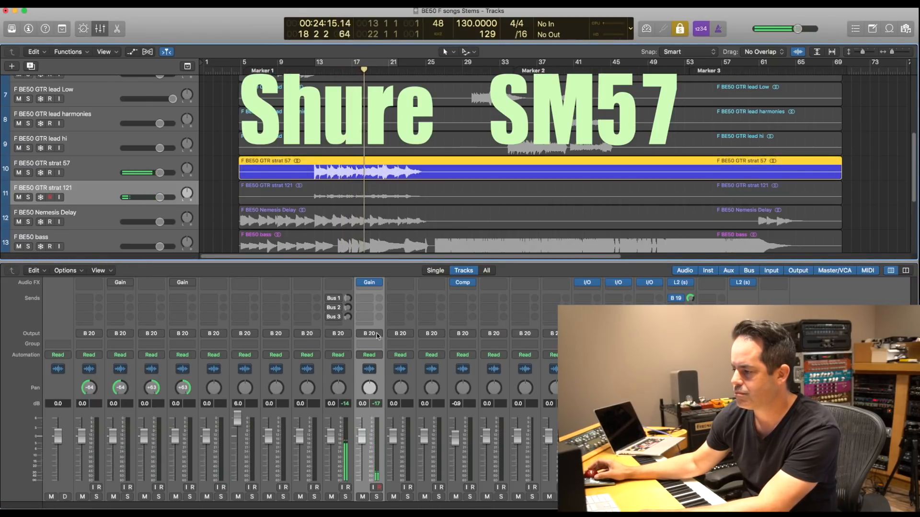
pyautogui.moveTo(362, 434); pyautogui.dragTo(362, 430)
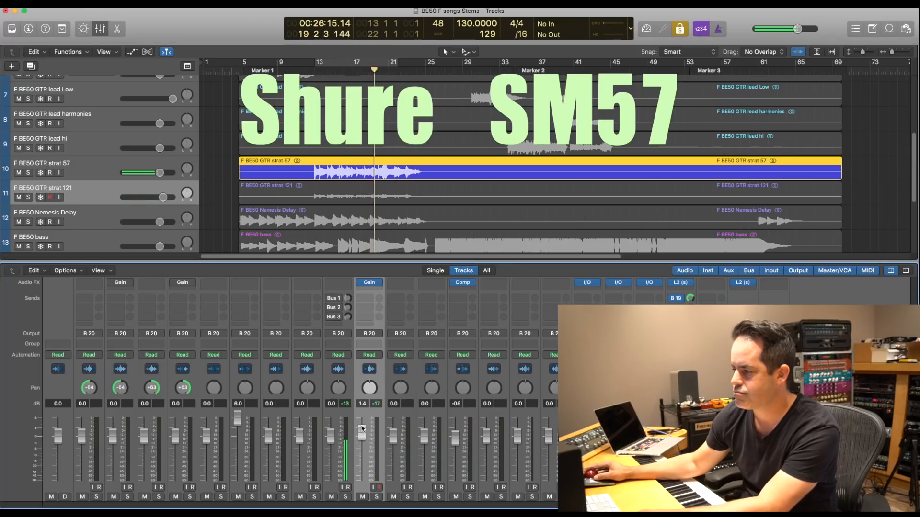
pyautogui.click(404, 194)
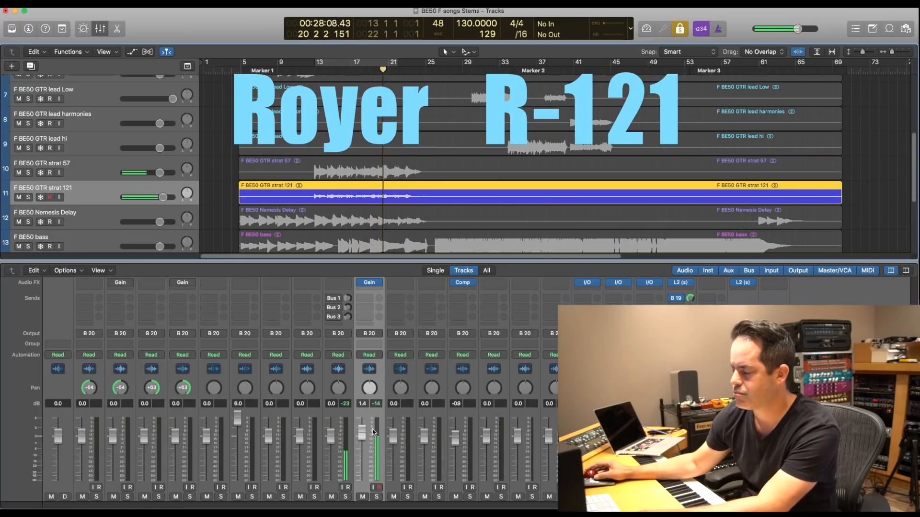
pyautogui.moveTo(362, 433); pyautogui.dragTo(362, 433)
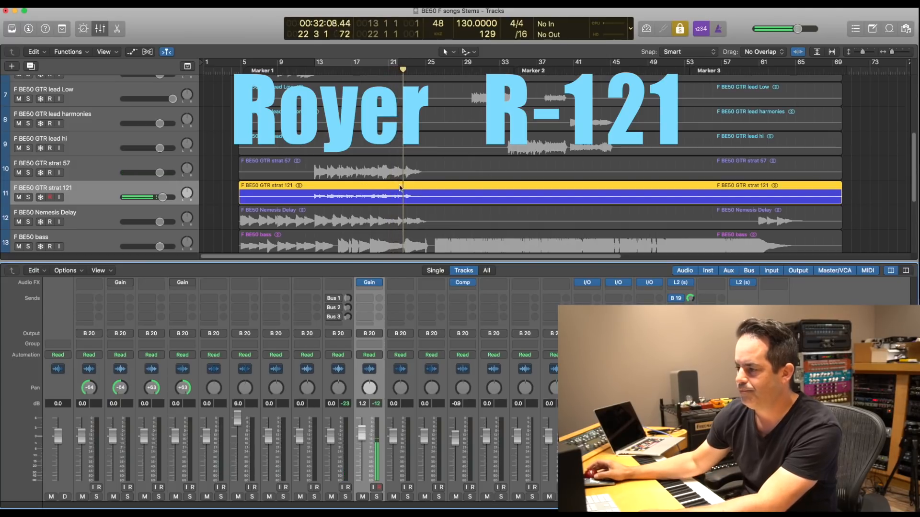
pyautogui.press('space')
pyautogui.hotkey('ctrl', 's')
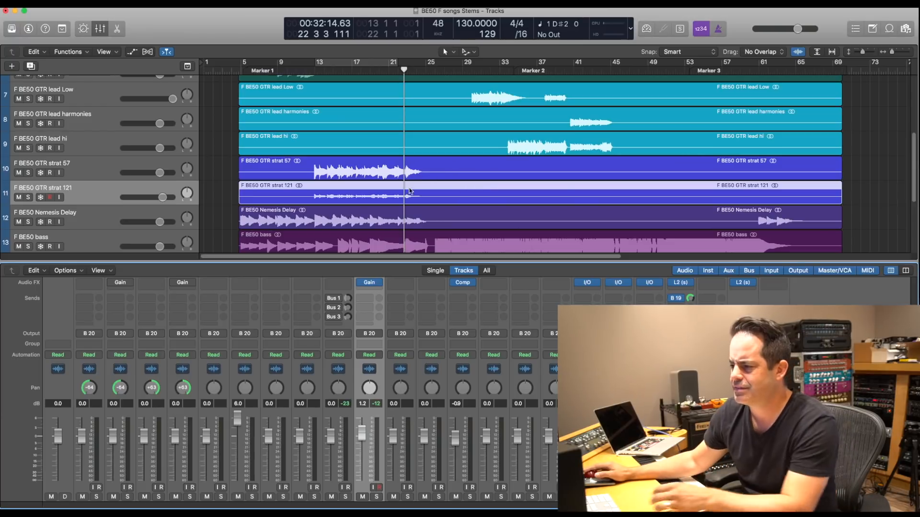
# - Reset the strat 121 fader to 0.0 dB and bypass the channel's Gain plug-in
pyautogui.moveTo(231, 168); pyautogui.dragTo(320, 187)
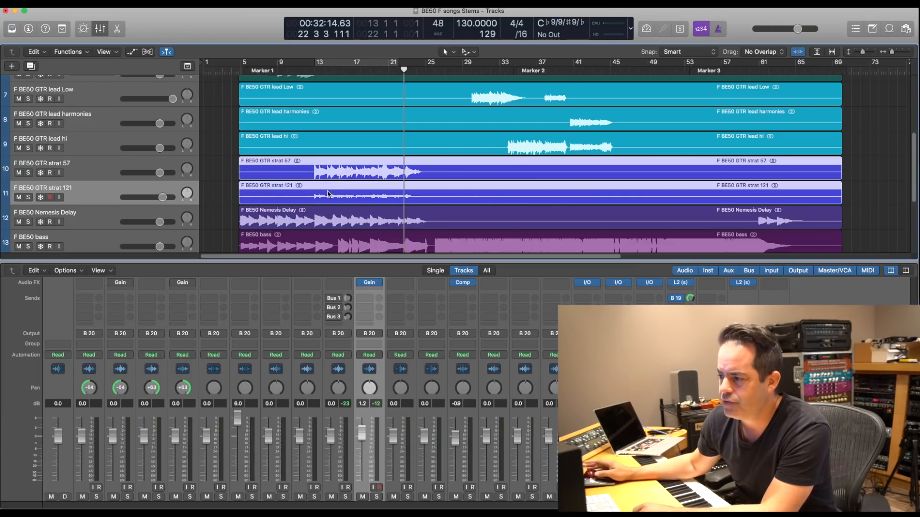
pyautogui.press('space')
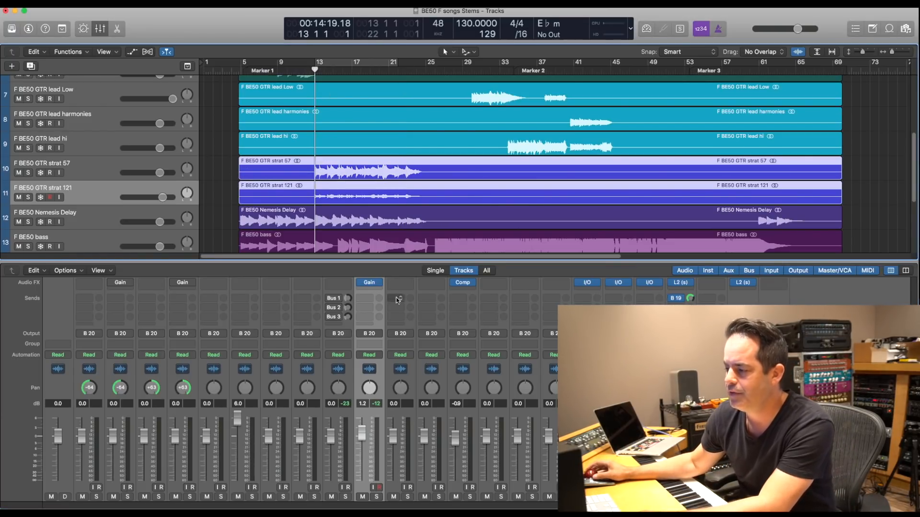
pyautogui.keyDown('alt'); pyautogui.click(364, 438); pyautogui.keyUp('alt')
# - Play the soloed strat 57 region from bar 13, alternating with strat 121 to compare the two microphones
pyautogui.moveTo(223, 168); pyautogui.dragTo(268, 174)
pyautogui.hotkey('ctrl', 'alt', 's')
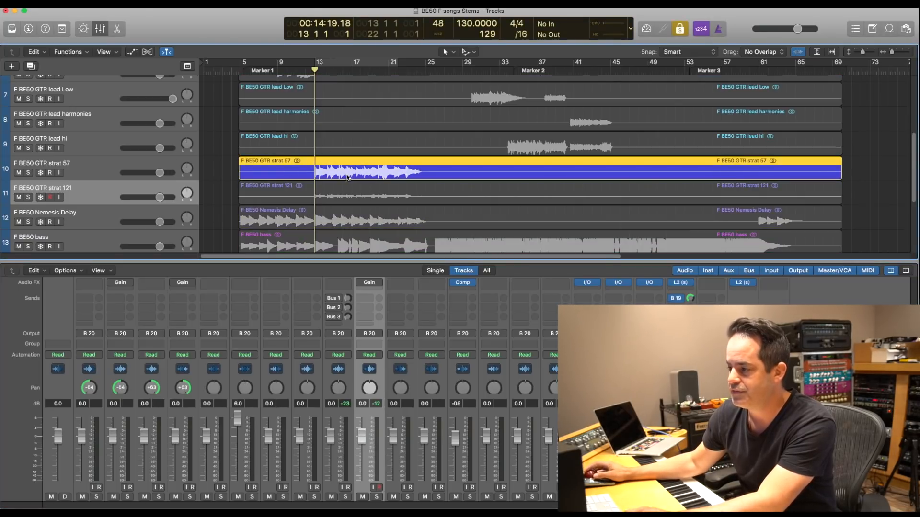
pyautogui.press('space')
pyautogui.click(353, 193)
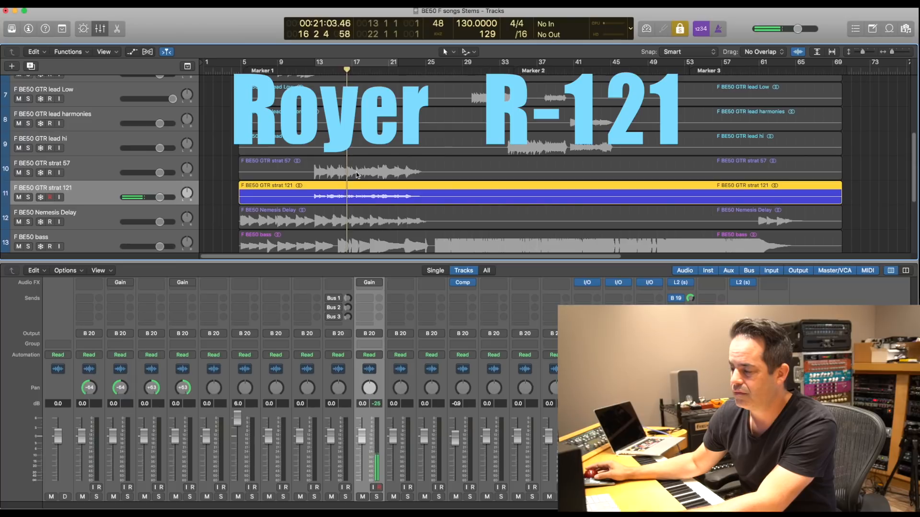
pyautogui.click(355, 172)
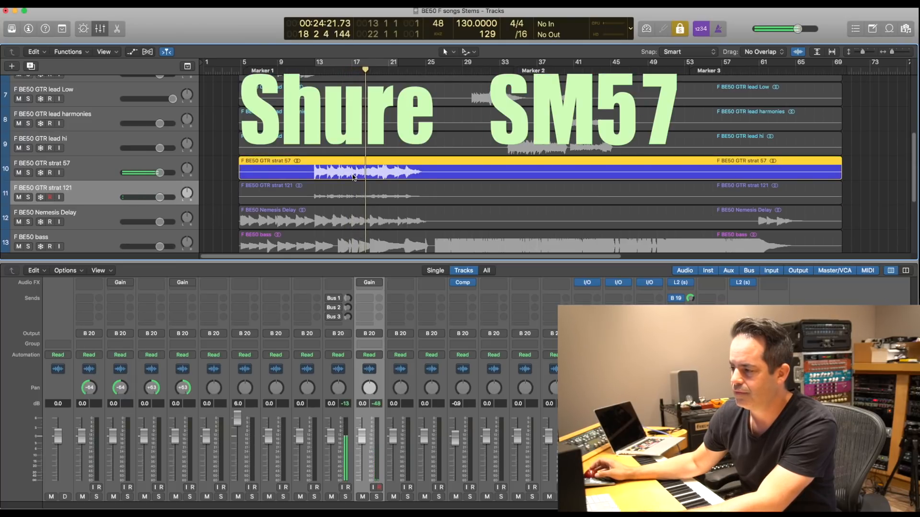
# - Solo the strat 57, strat 121, Nemesis Delay, bass and drums regions together and play them from bar 13
pyautogui.moveTo(223, 169); pyautogui.dragTo(258, 194)
pyautogui.press('space')
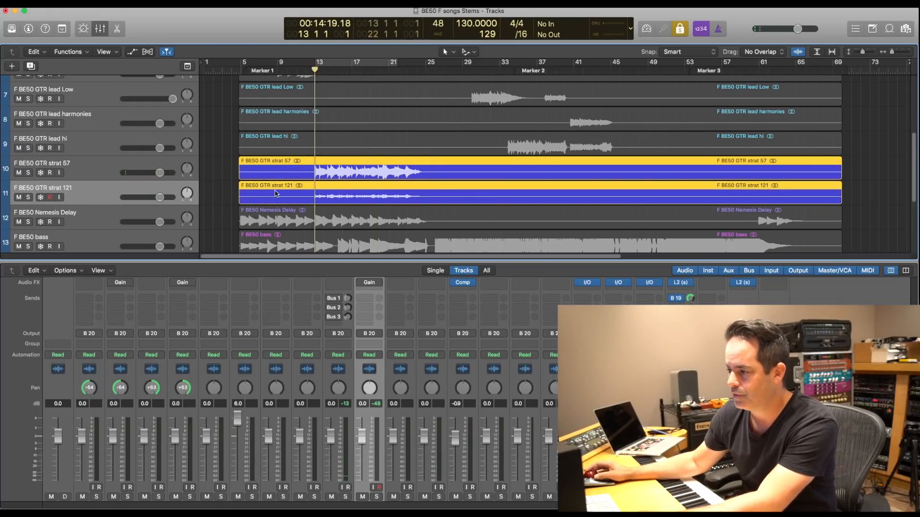
pyautogui.scroll(-3, 275, 193)
pyautogui.keyDown('shift'); pyautogui.click(296, 190); pyautogui.keyUp('shift')
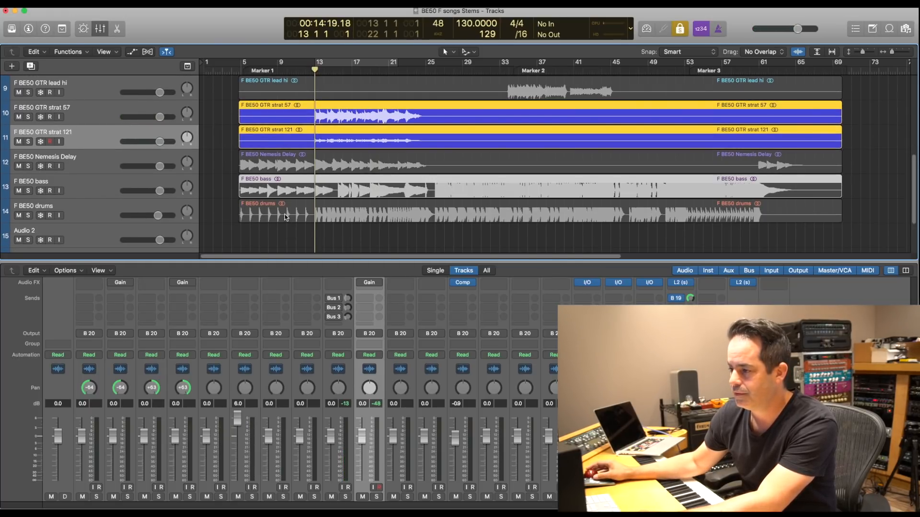
pyautogui.keyDown('shift'); pyautogui.click(285, 214); pyautogui.keyUp('shift')
pyautogui.keyDown('shift'); pyautogui.click(287, 168); pyautogui.keyUp('shift')
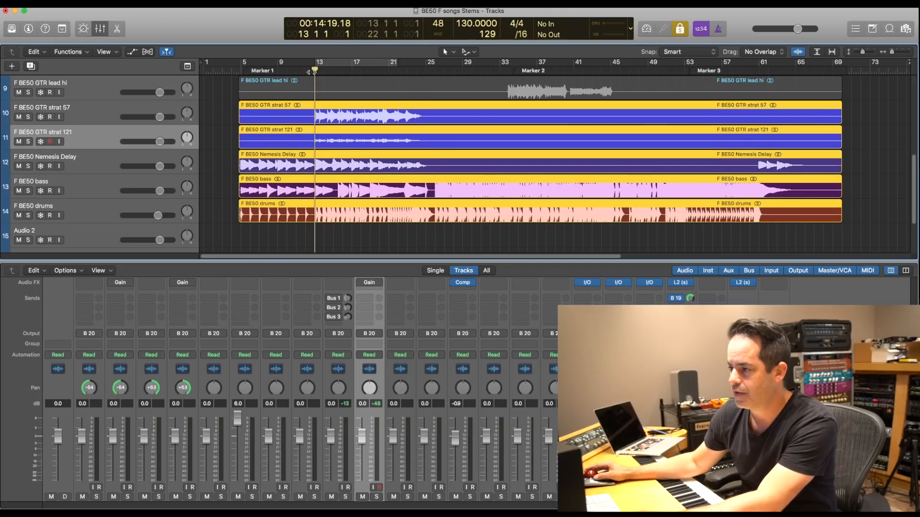
pyautogui.click(93, 130)
pyautogui.press('space')
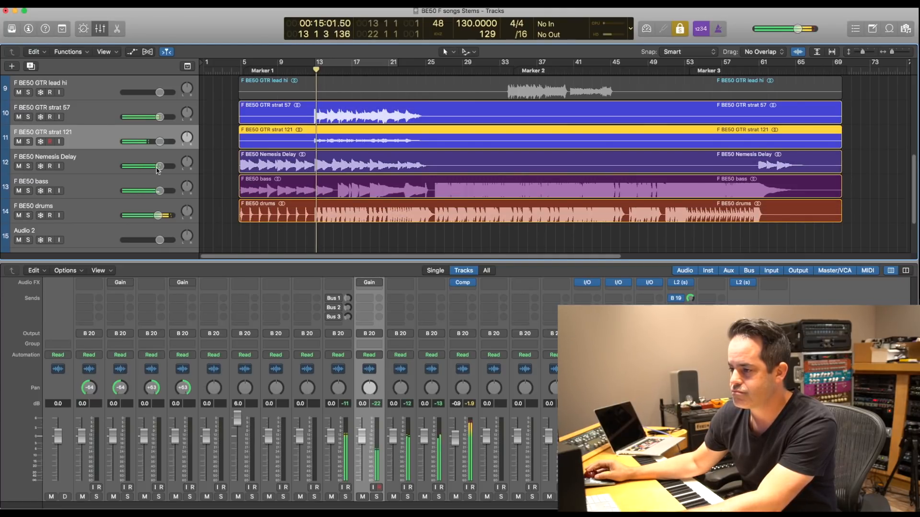
# - Lower Nemesis Delay to -9.2 dB, bass to -2.3 dB and drums to -5.2 dB, and silence strat 121 with its Gain plug-in re-enabled
pyautogui.moveTo(159, 167); pyautogui.dragTo(148, 215)
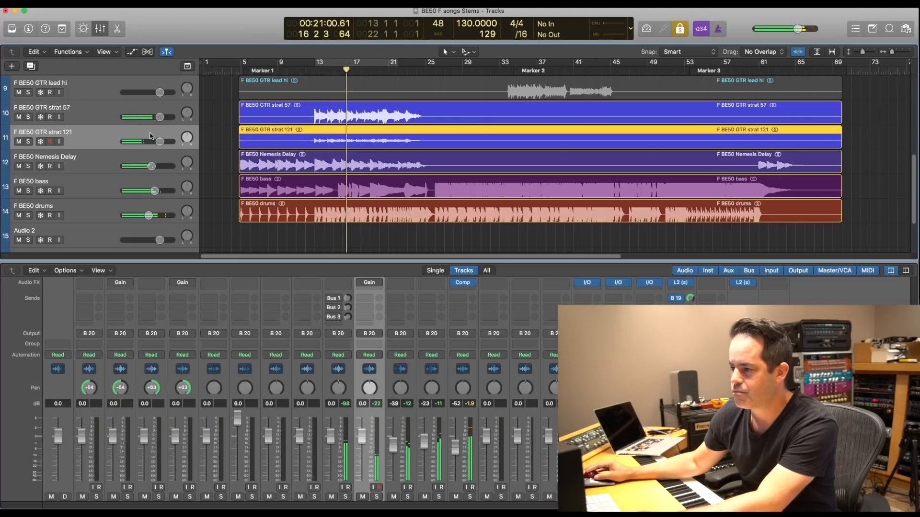
pyautogui.moveTo(151, 164); pyautogui.dragTo(123, 141)
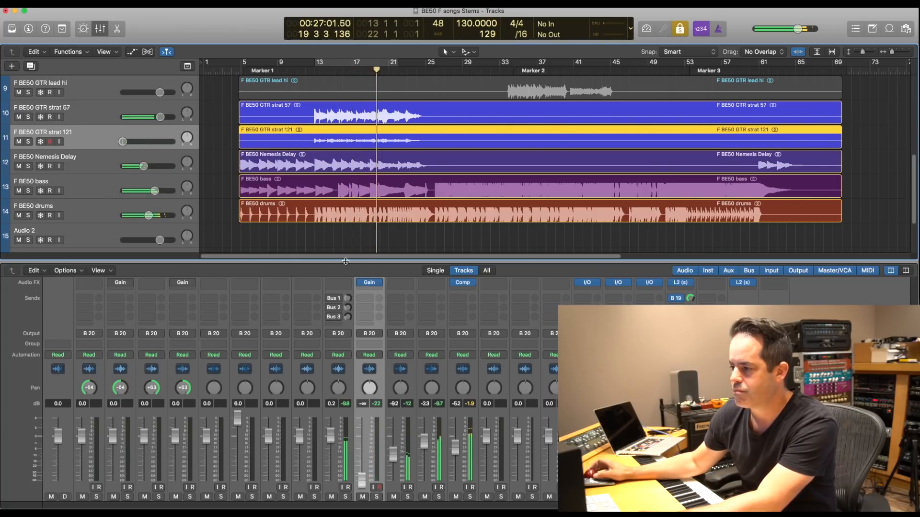
# - Silence strat 57 and raise strat 121 to 2.3 dB to hear it in the mix
pyautogui.moveTo(160, 117); pyautogui.dragTo(159, 143)
pyautogui.press('space')
pyautogui.press('space')
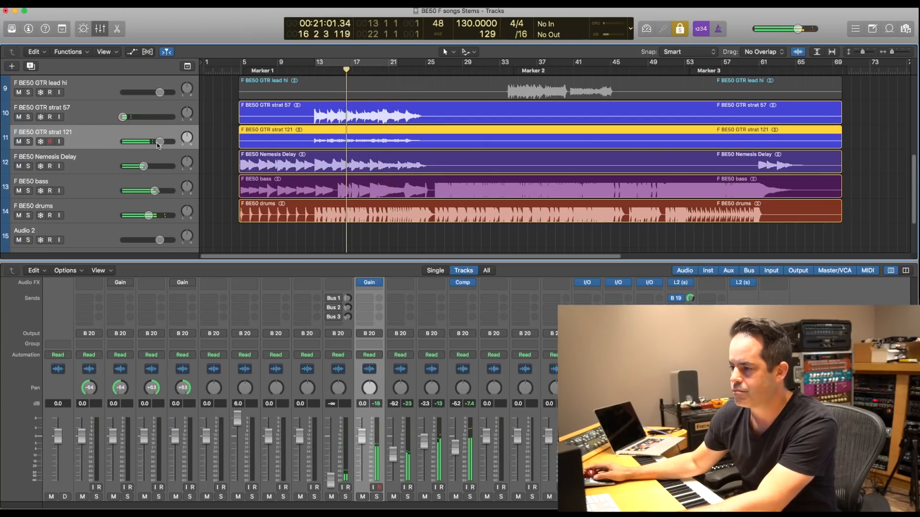
pyautogui.moveTo(159, 142); pyautogui.dragTo(165, 141)
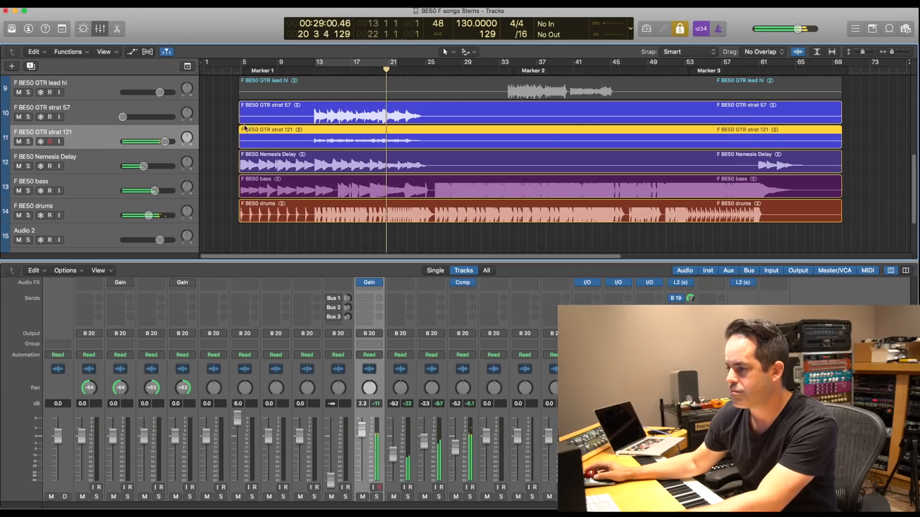
# - Pull strat 121 down and set strat 57 to 4.3 dB, looping playback from bar 17 to bar 22
pyautogui.moveTo(166, 142); pyautogui.dragTo(173, 116)
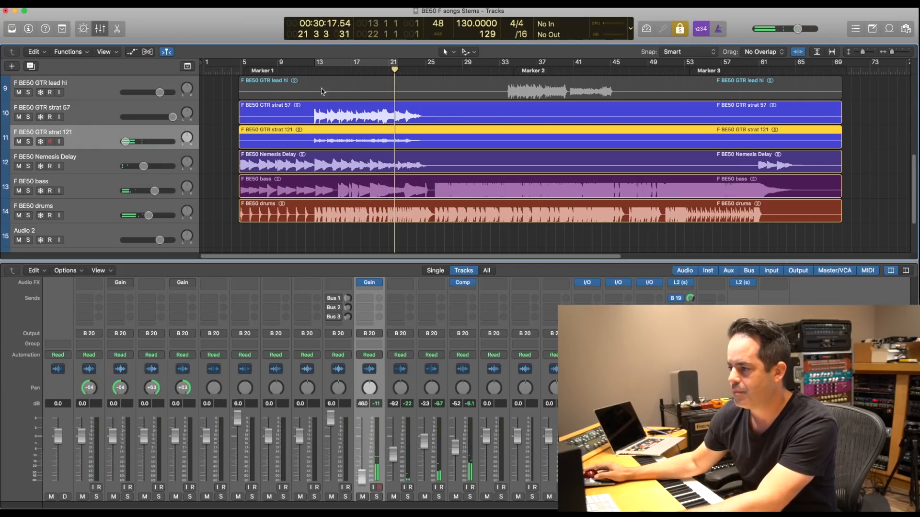
pyautogui.click(349, 69)
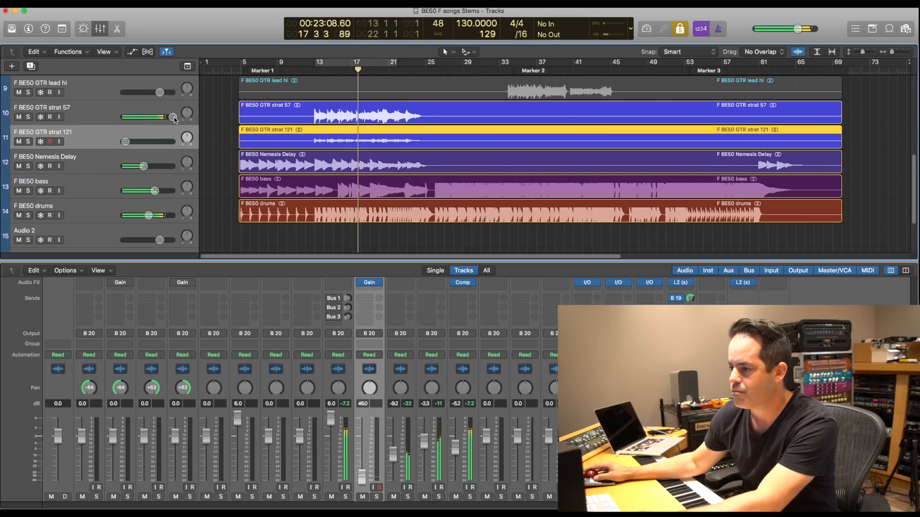
pyautogui.moveTo(173, 117); pyautogui.dragTo(169, 116)
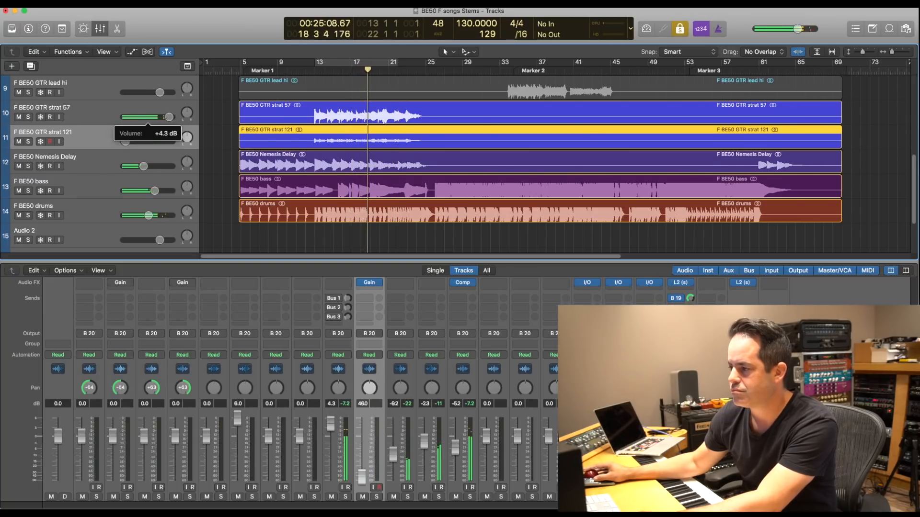
pyautogui.moveTo(355, 66); pyautogui.dragTo(397, 66)
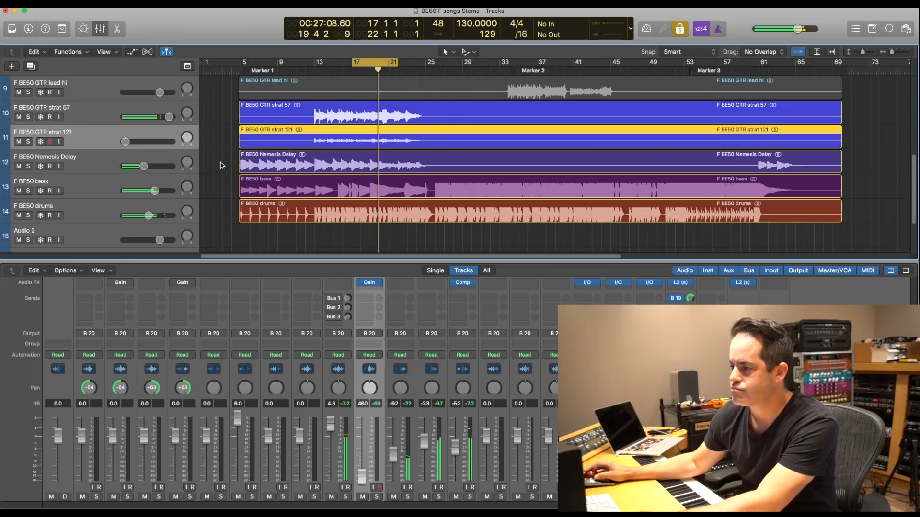
# - Mute the strat 57 track and set the strat 121 volume to 4.6 dB
pyautogui.click(19, 117)
pyautogui.keyDown('alt'); pyautogui.click(125, 141); pyautogui.keyUp('alt')
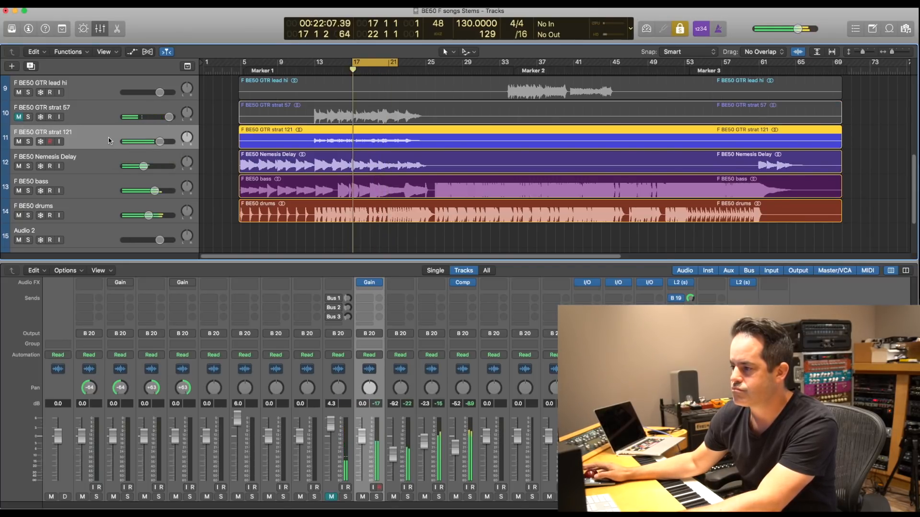
pyautogui.moveTo(159, 142); pyautogui.dragTo(173, 142)
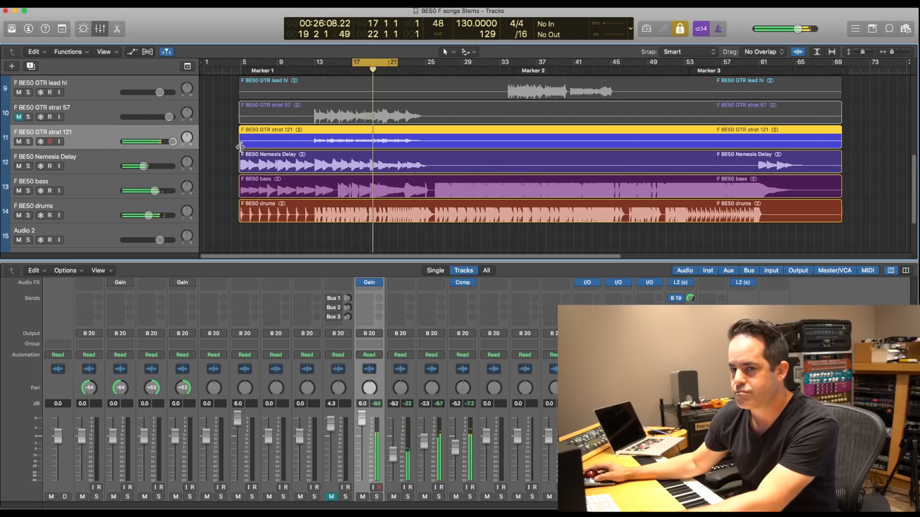
pyautogui.moveTo(173, 142)
pyautogui.moveTo(173, 142); pyautogui.dragTo(170, 142)
pyautogui.press('space')
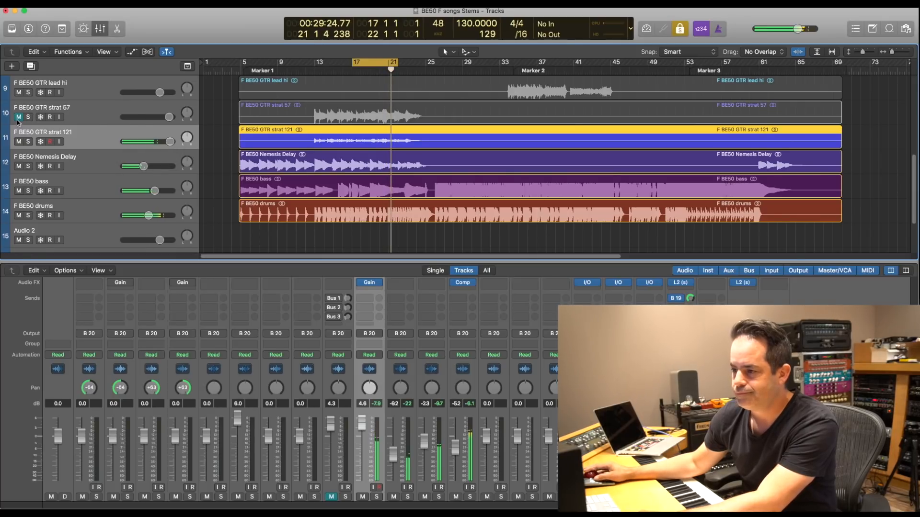
# - Unmute the strat 57 track, turn off solo mode and select strat 57
pyautogui.click(19, 117)
pyautogui.hotkey('ctrl', 's')
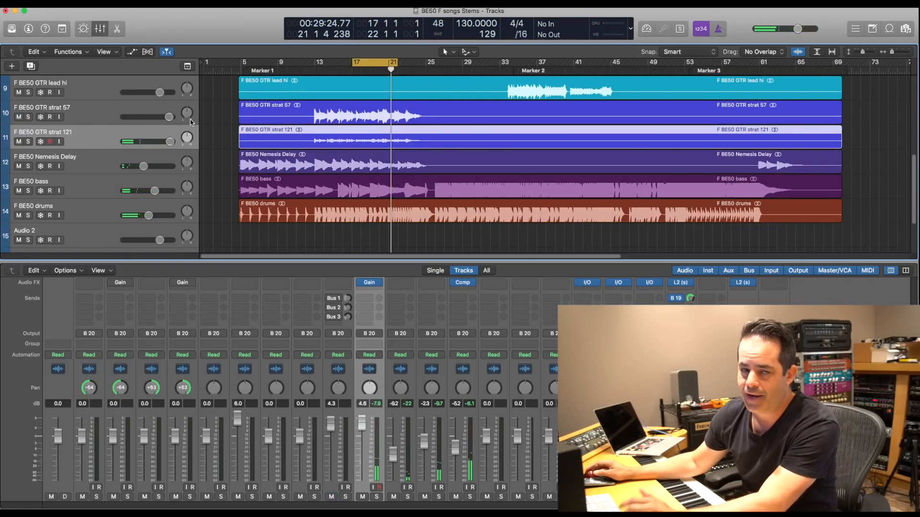
pyautogui.click(222, 117)
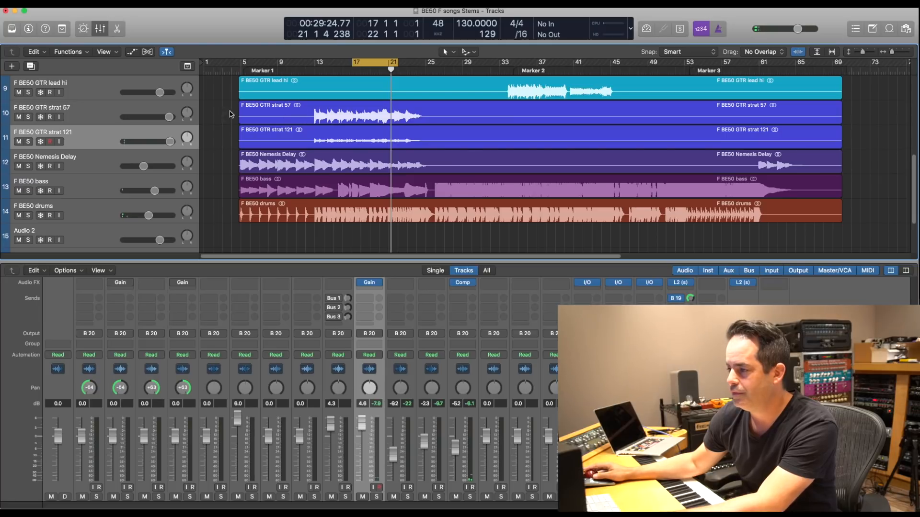
pyautogui.click(86, 115)
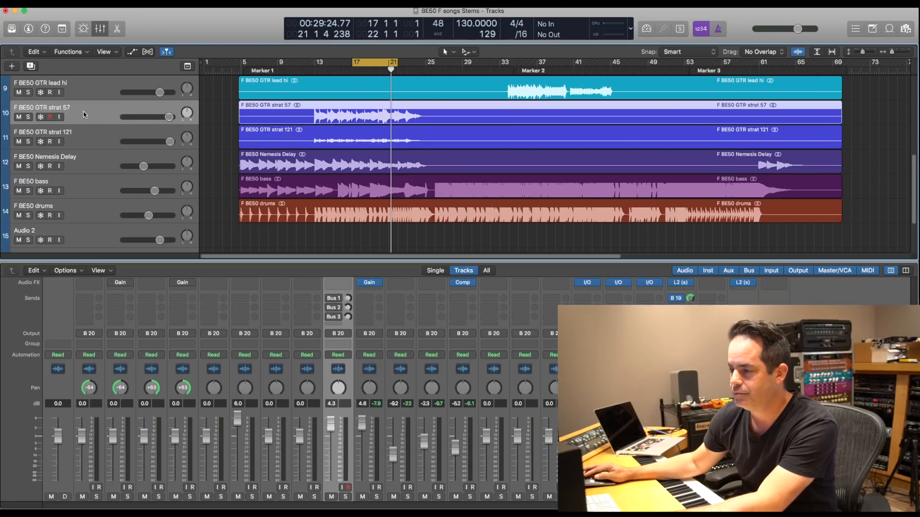
# - Mute strat 57 and set the strat 121 volume to 3.2 dB while looping the mix
pyautogui.click(20, 118)
pyautogui.click(146, 134)
pyautogui.press('space')
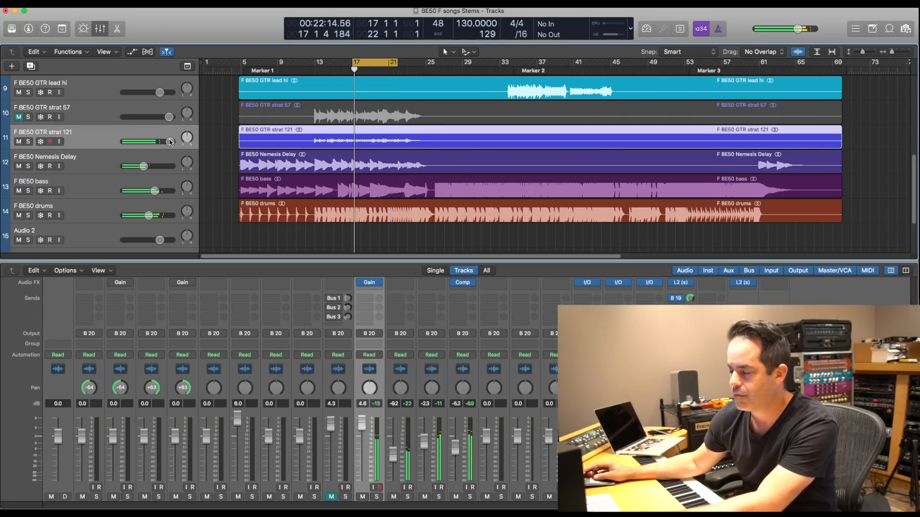
pyautogui.moveTo(170, 142); pyautogui.dragTo(170, 142)
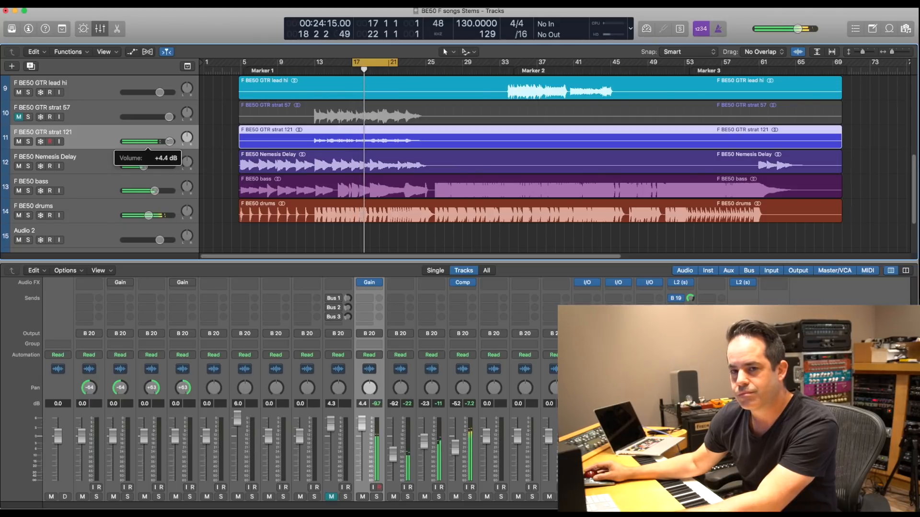
pyautogui.moveTo(169, 142); pyautogui.dragTo(166, 142)
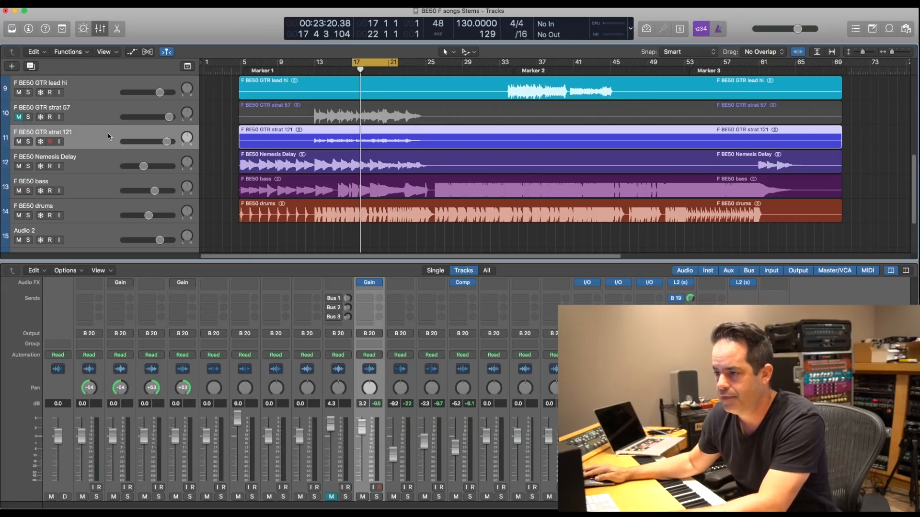
# - Add a Bus 1 send to strat 121 and solo that track to hear the effect
pyautogui.press('space')
pyautogui.click(371, 299)
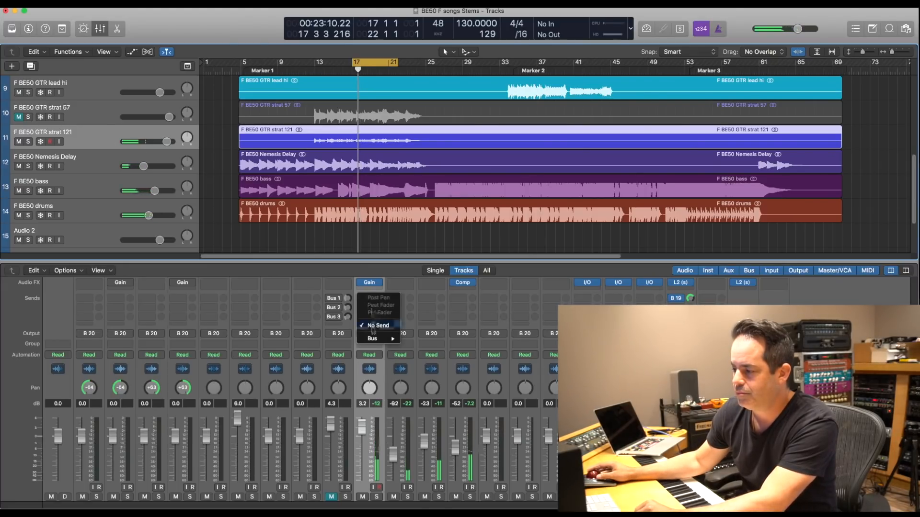
pyautogui.moveTo(392, 341)
pyautogui.click(445, 340)
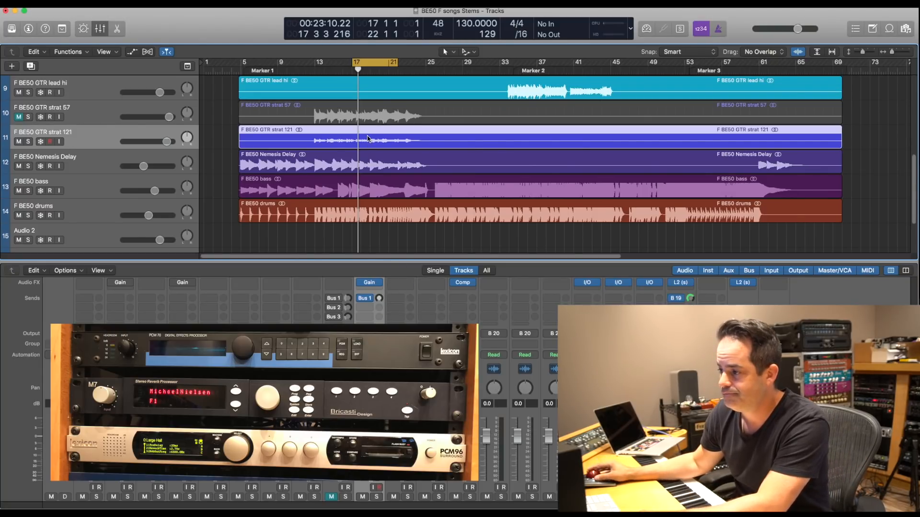
pyautogui.hotkey('ctrl', 's')
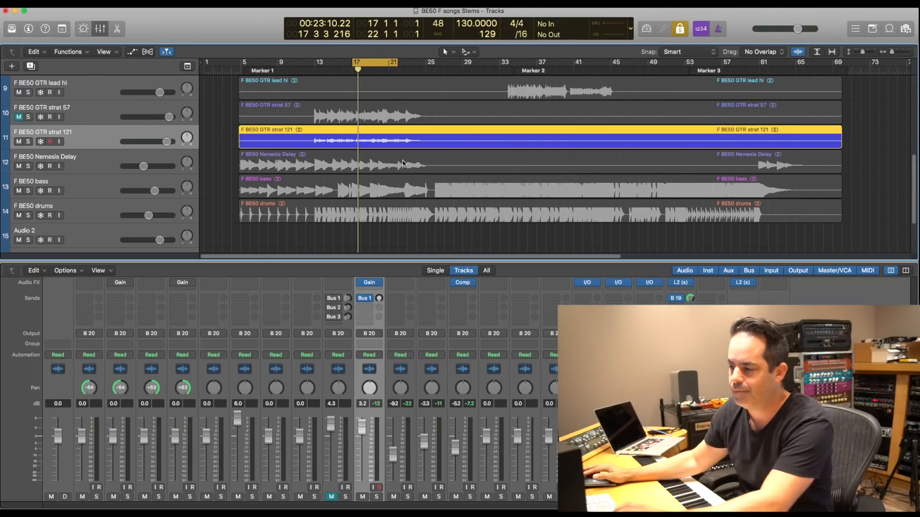
pyautogui.press('space')
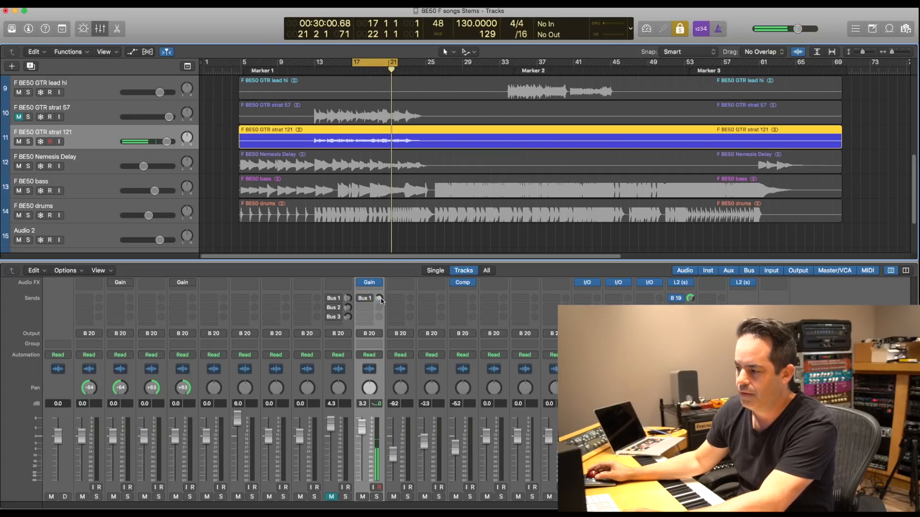
# - Add a Bus 2 send to strat 121, audition it at about -14.8 dB and turn off looping
pyautogui.click(362, 311)
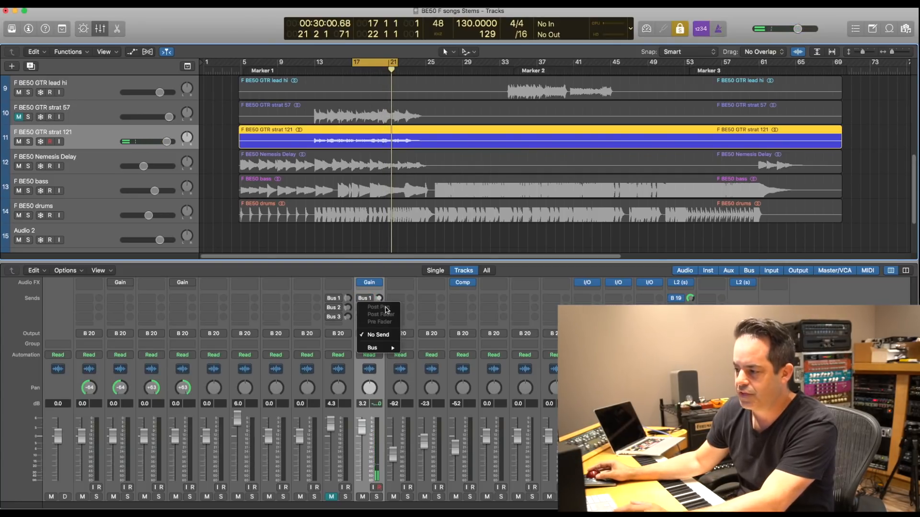
pyautogui.moveTo(375, 348)
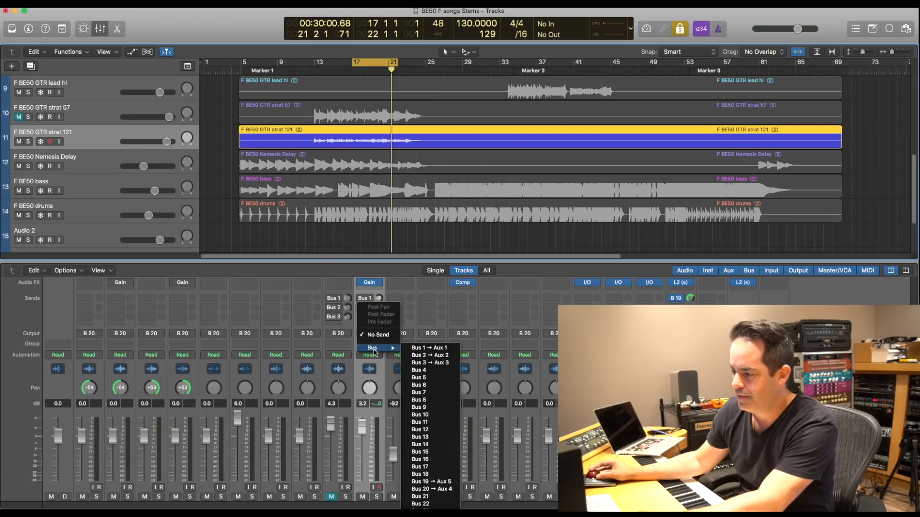
pyautogui.click(418, 355)
pyautogui.press('space')
pyautogui.moveTo(379, 308); pyautogui.dragTo(379, 297)
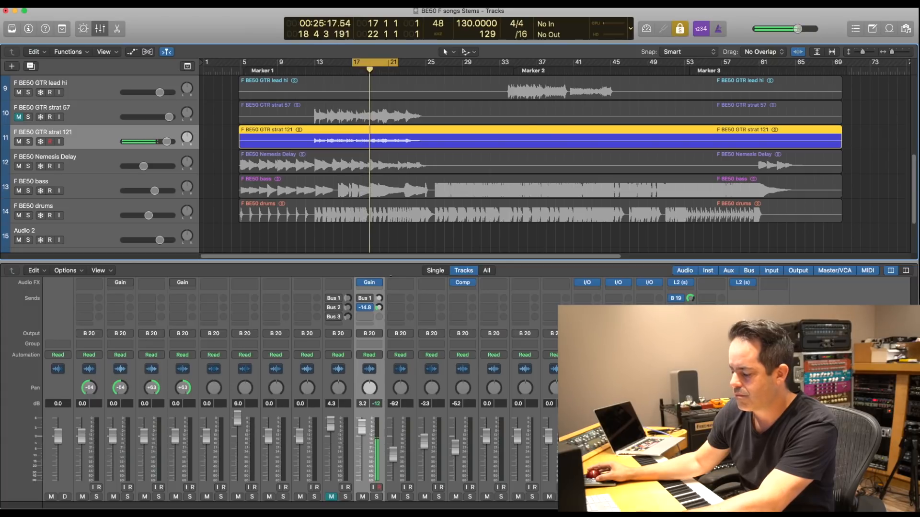
pyautogui.press('c')
pyautogui.moveTo(379, 307); pyautogui.dragTo(381, 309)
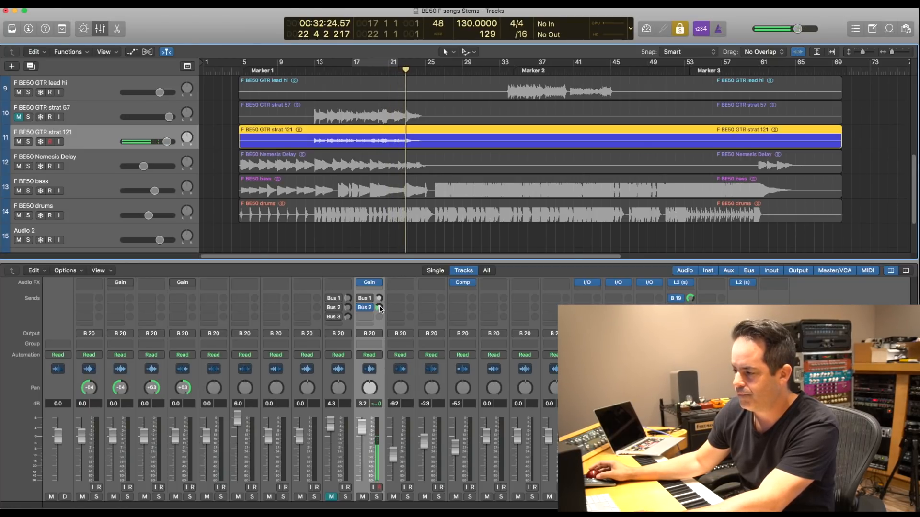
pyautogui.moveTo(381, 309); pyautogui.dragTo(381, 310)
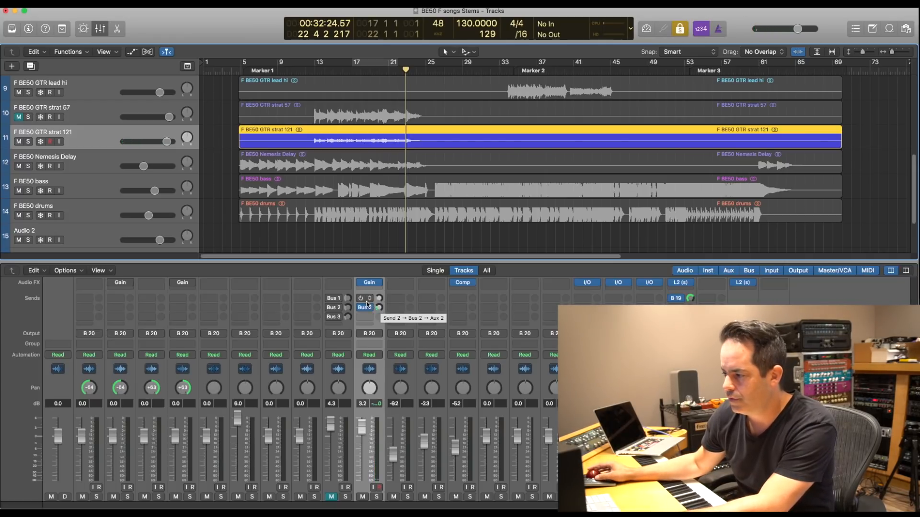
# - Add a Bus 3 send to strat 121, audition it at about -13.0 dB and pull it back down to -∞
pyautogui.click(360, 298)
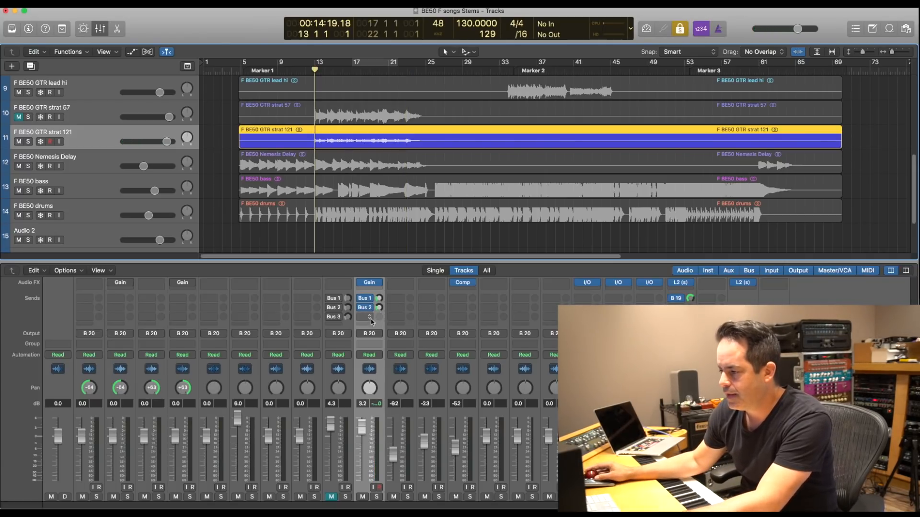
pyautogui.click(370, 318)
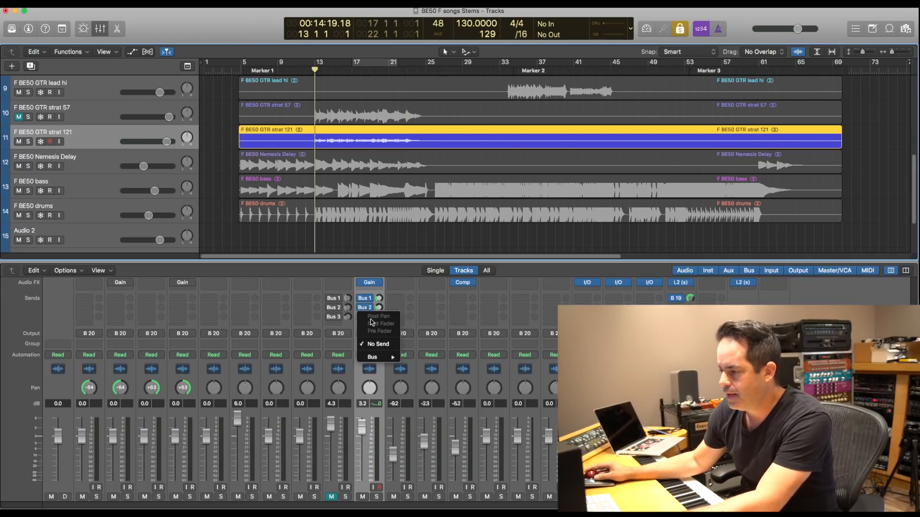
pyautogui.moveTo(383, 357)
pyautogui.click(433, 373)
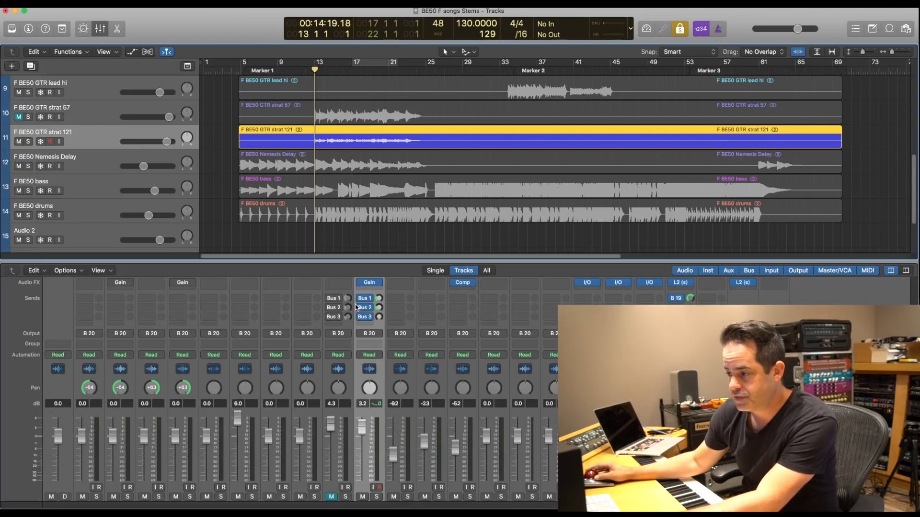
pyautogui.moveTo(380, 320); pyautogui.dragTo(387, 281)
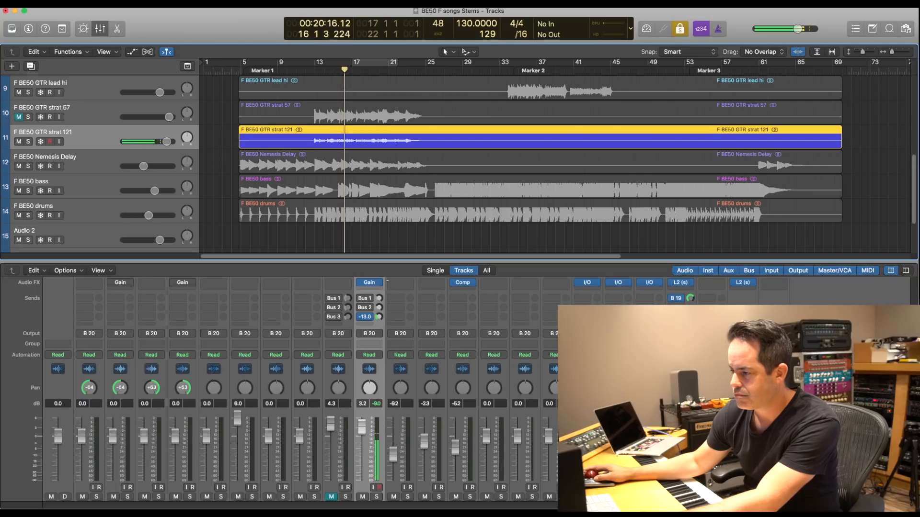
pyautogui.moveTo(387, 280); pyautogui.dragTo(383, 300)
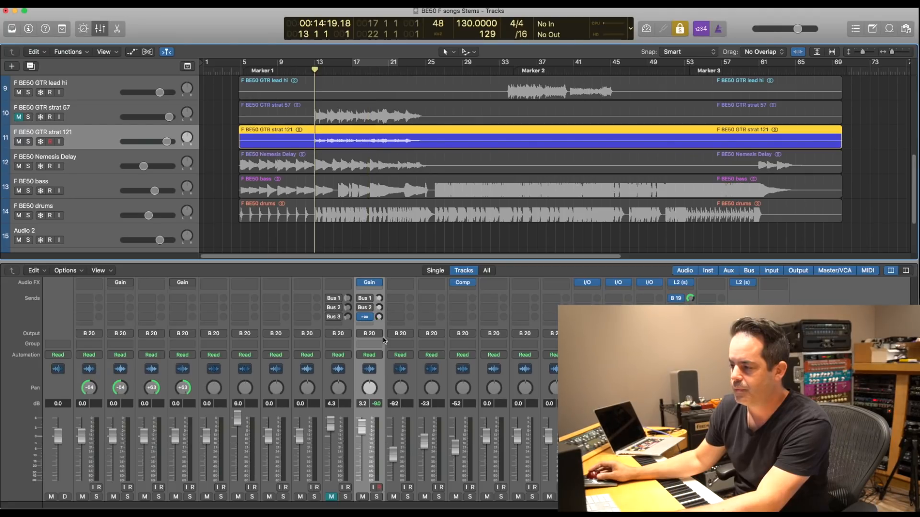
# - Solo the strat 121, Nemesis Delay, bass and drums regions, play from bar 12 and raise strat 121's Bus 1 send
pyautogui.moveTo(352, 235); pyautogui.dragTo(344, 147)
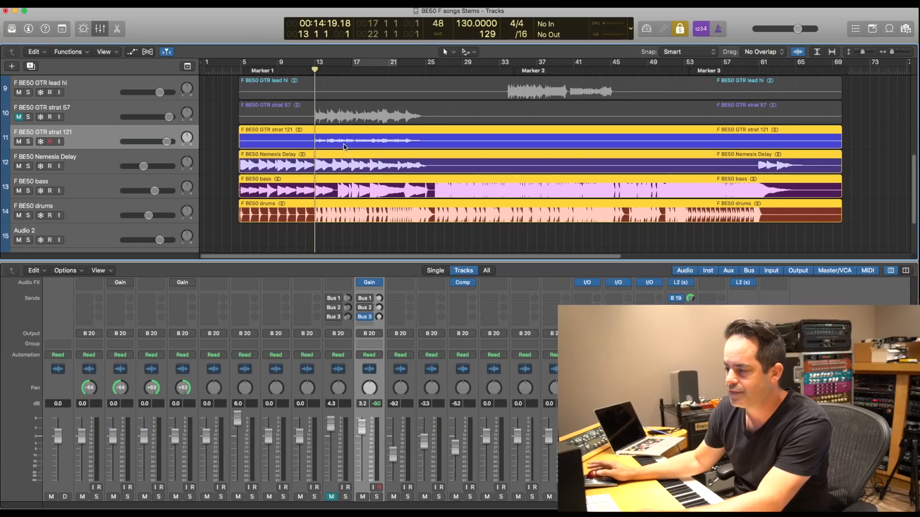
pyautogui.click(307, 70)
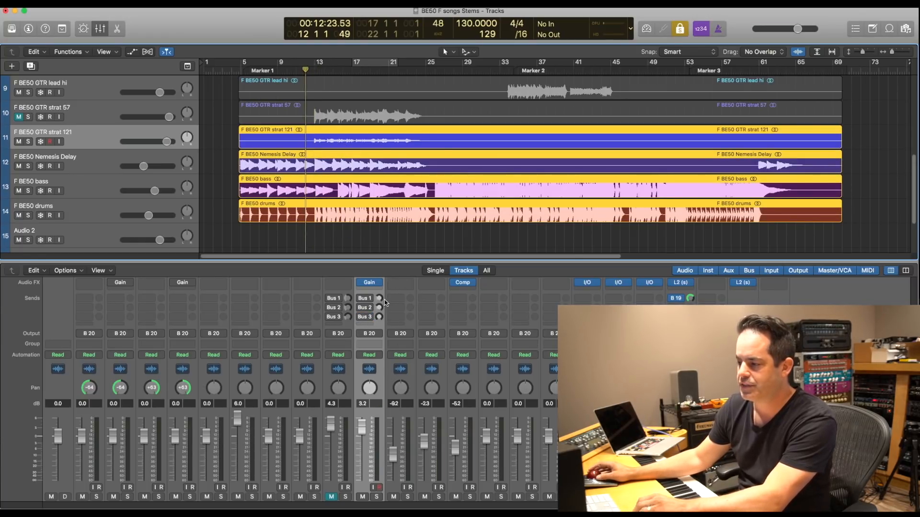
pyautogui.press('space')
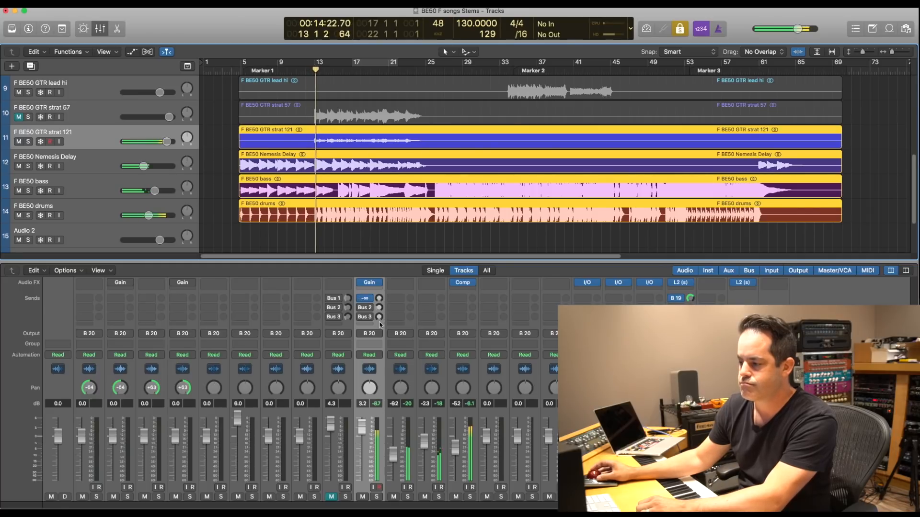
pyautogui.moveTo(379, 298); pyautogui.dragTo(382, 271)
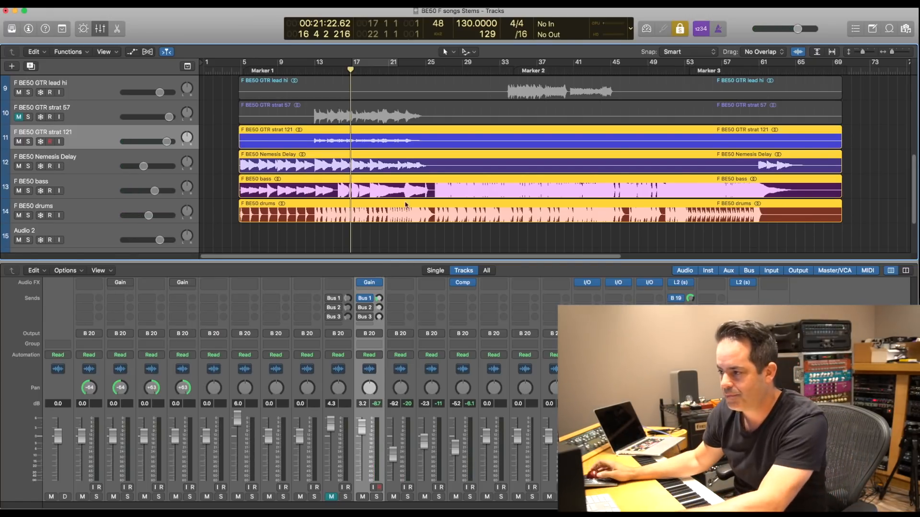
# - Play from bar 13 and lower the drums to -8.4 dB and the bass to -3.3 dB
pyautogui.click(317, 68)
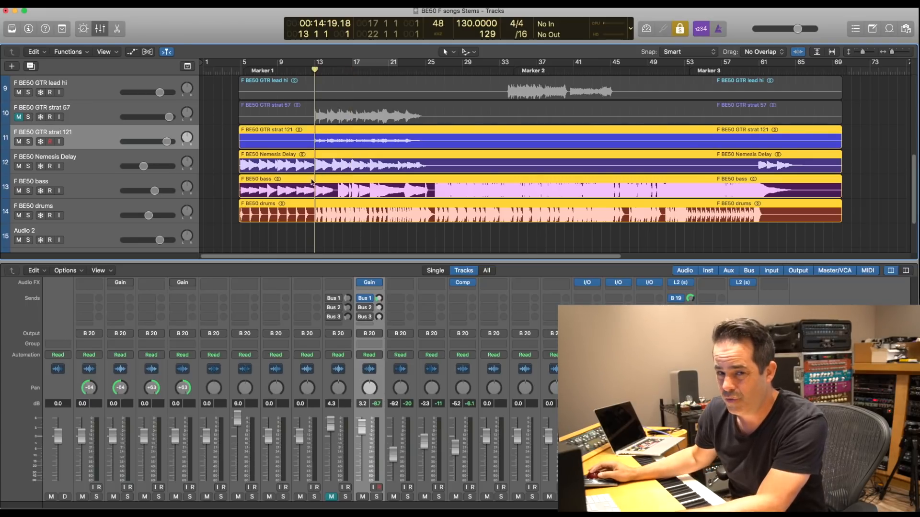
pyautogui.press('space')
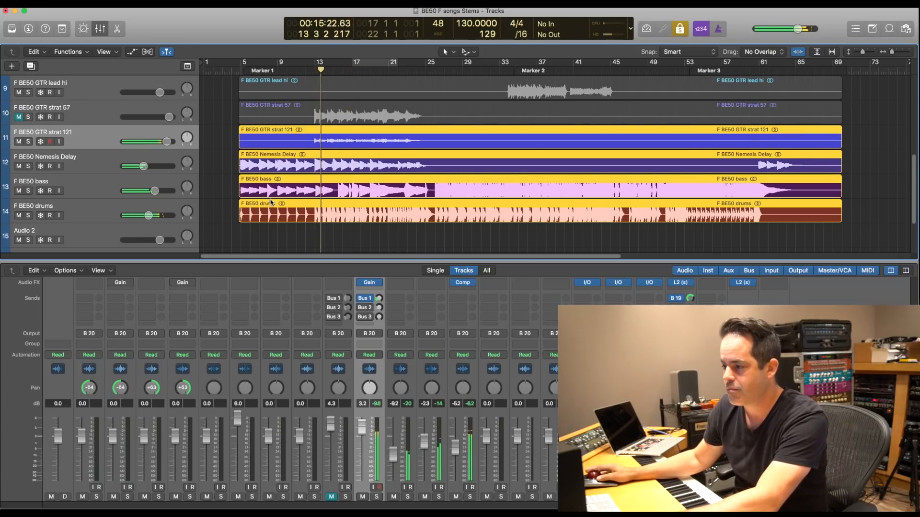
pyautogui.moveTo(148, 215); pyautogui.dragTo(145, 215)
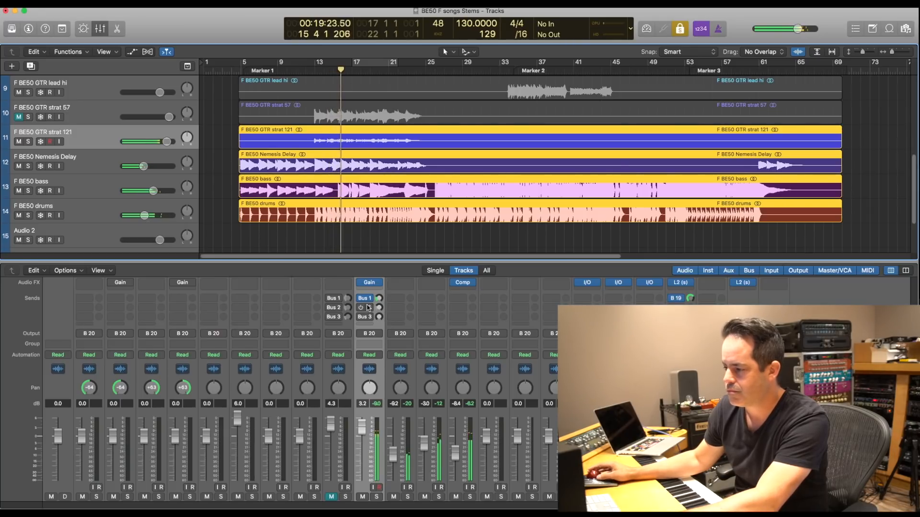
pyautogui.moveTo(151, 189); pyautogui.dragTo(154, 191)
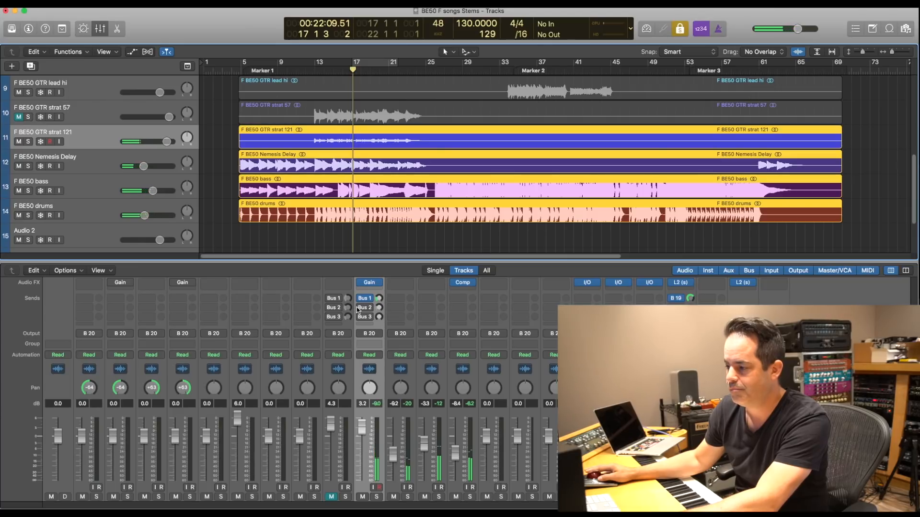
# - Blend in strat 121's Bus 2 send during playback, trying about -13.8 dB and lowering it to about -27.0 dB
pyautogui.moveTo(379, 308); pyautogui.dragTo(379, 297)
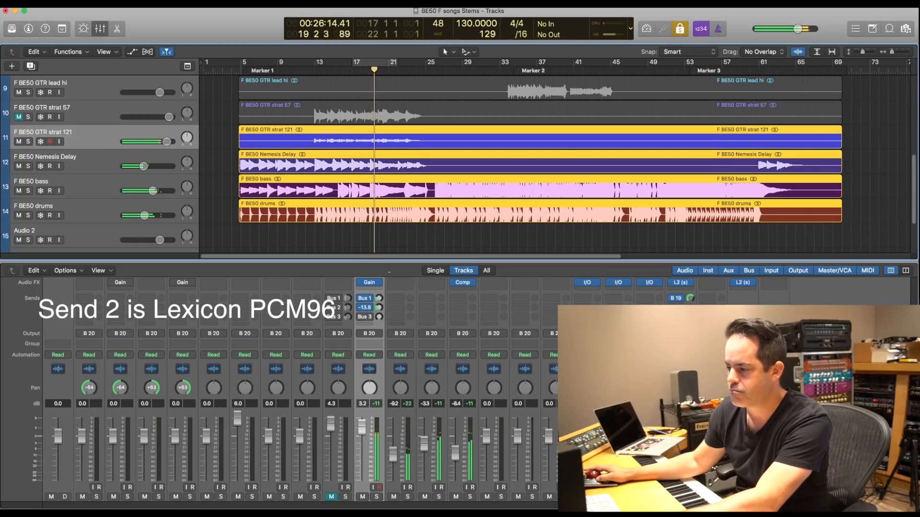
pyautogui.moveTo(388, 282); pyautogui.dragTo(388, 297)
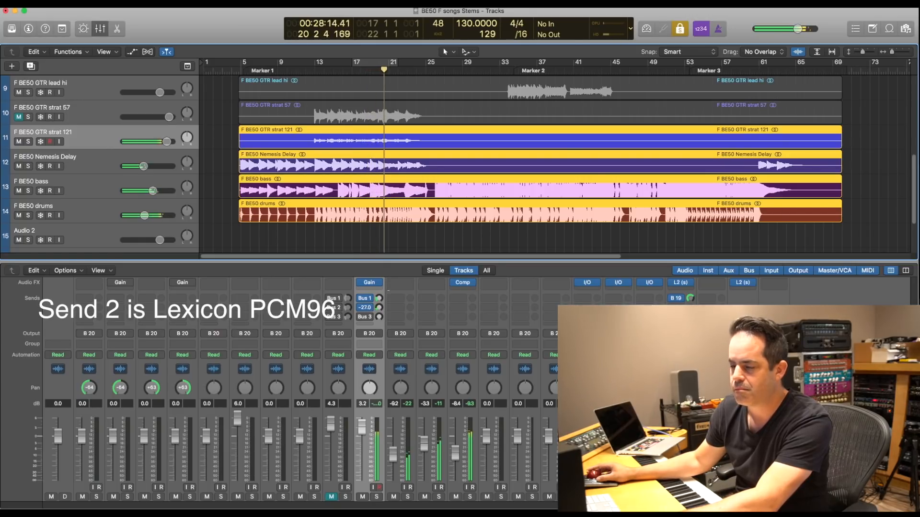
pyautogui.press('space')
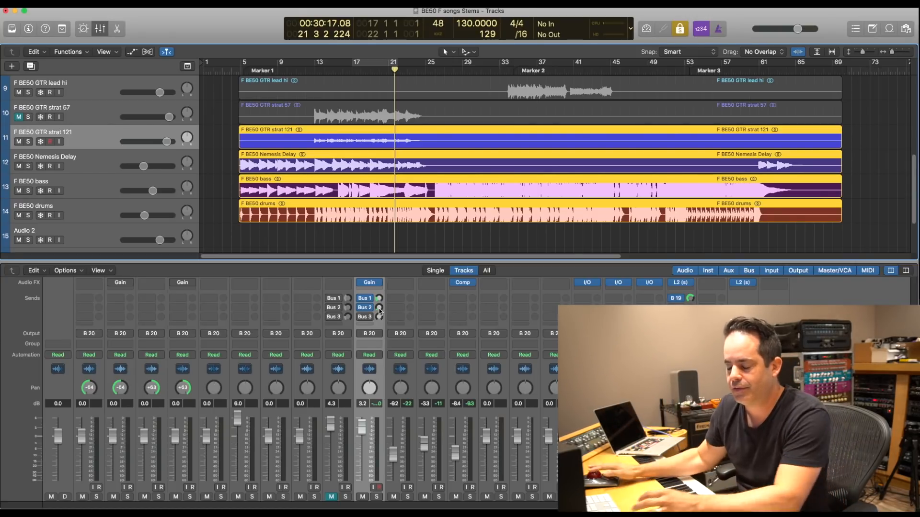
# - Raise strat 121's Bus 3 send while playing the mix, and stop playback
pyautogui.press('space')
pyautogui.moveTo(379, 318); pyautogui.dragTo(381, 298)
pyautogui.press('space')
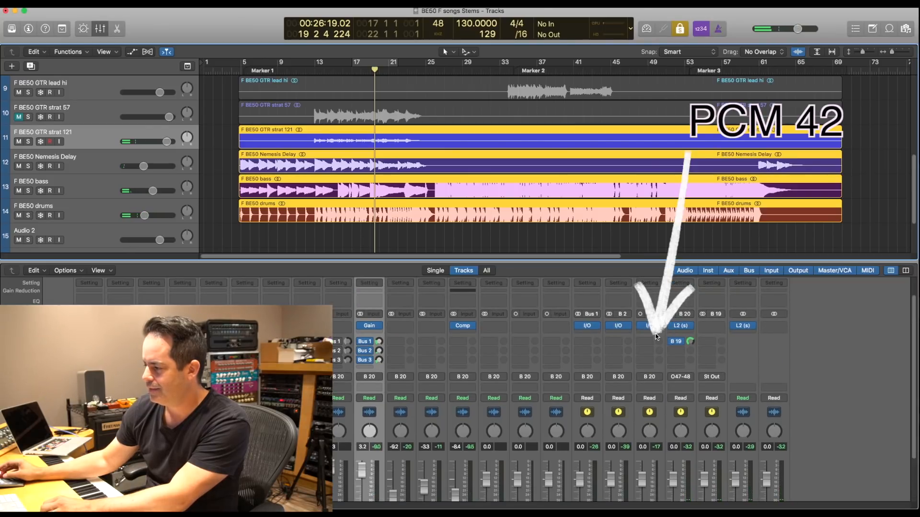
# - Replay the mix from bar 13 and pan the Aux 3 return to +15
pyautogui.scroll(-3, 542, 378)
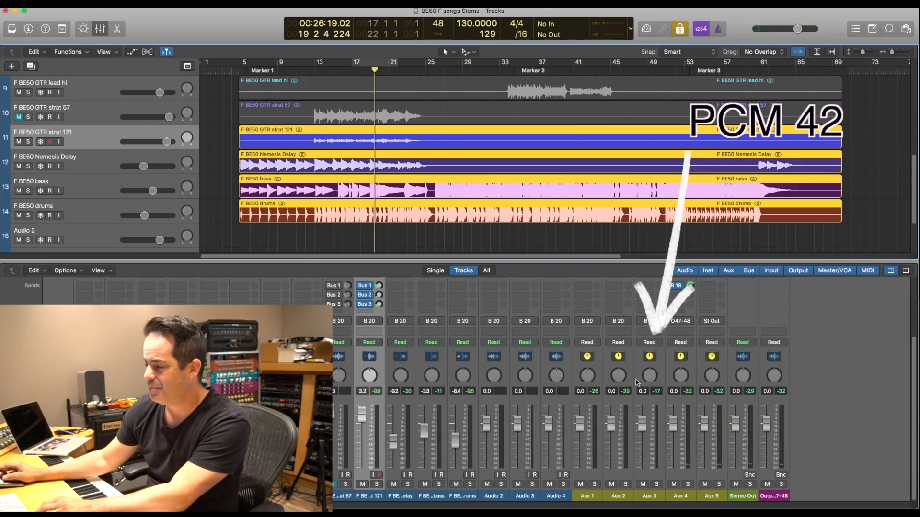
pyautogui.press('space')
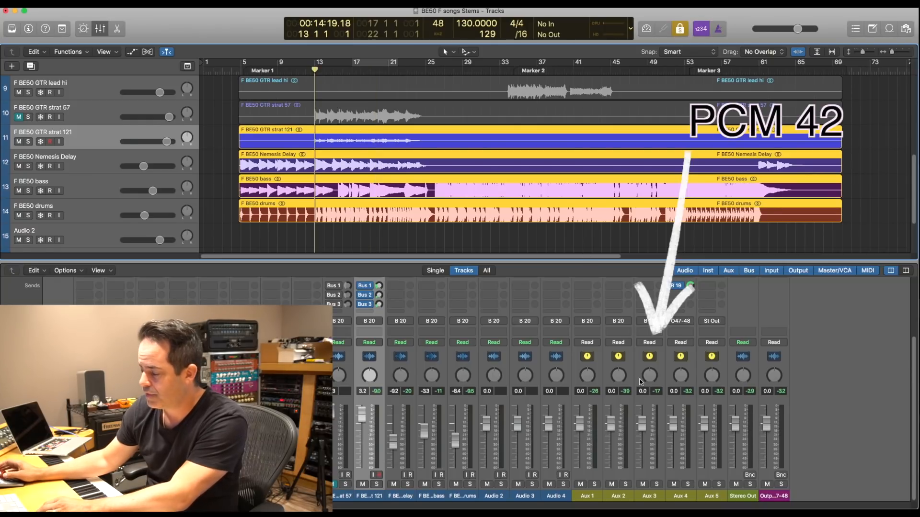
pyautogui.press('space')
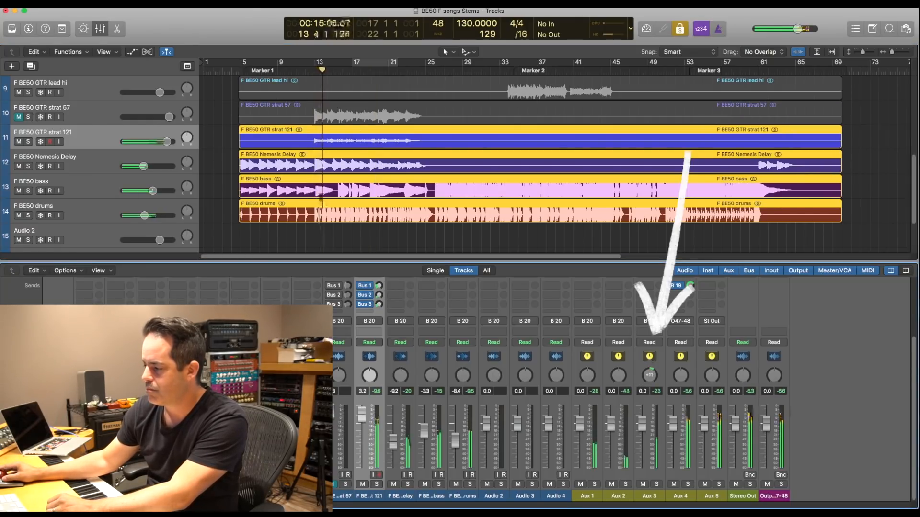
pyautogui.moveTo(649, 375); pyautogui.dragTo(652, 360)
pyautogui.moveTo(369, 375); pyautogui.dragTo(369, 377)
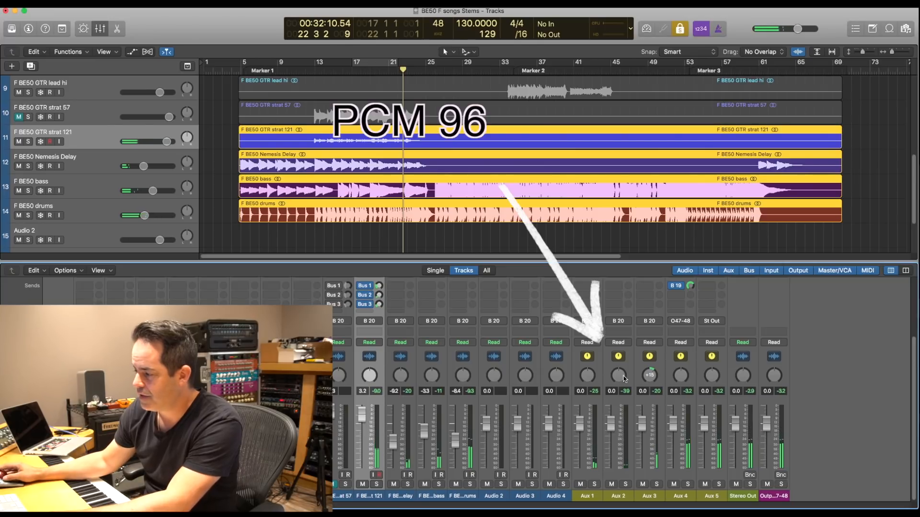
# - Try the Aux 2 return at 6.0 dB, replay the mix from bar 13, and lower the return to -14.2 dB
pyautogui.moveTo(611, 426); pyautogui.dragTo(611, 408)
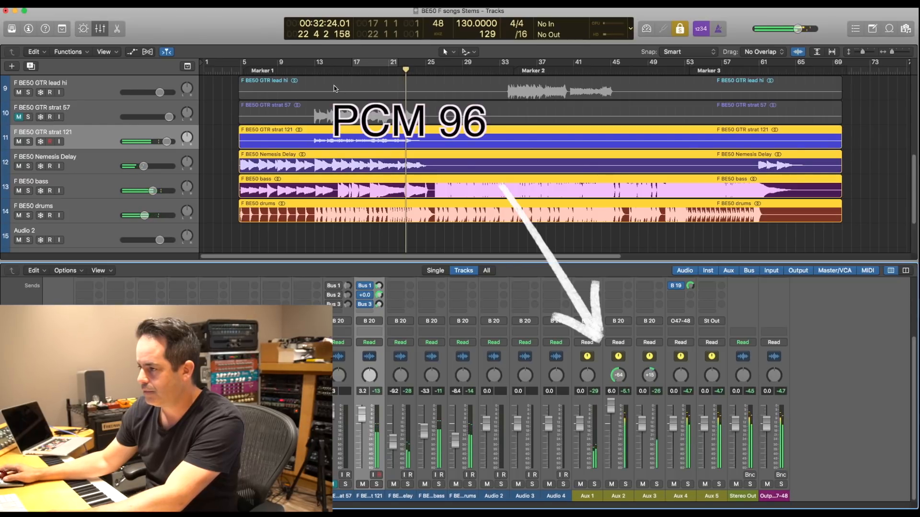
pyautogui.click(314, 70)
pyautogui.moveTo(611, 406); pyautogui.dragTo(611, 435)
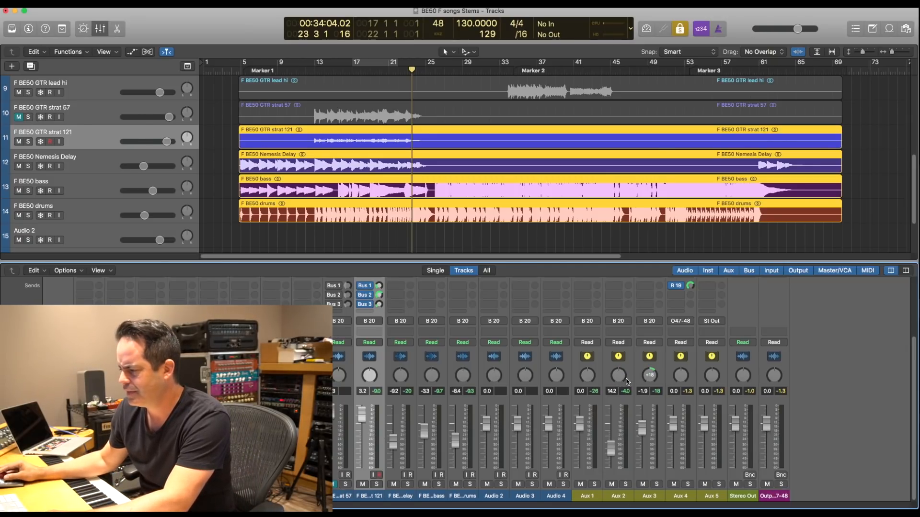
# - Select the four GTR 90 rhythm guitar regions, make GTR 90 L 57 the active track, and hide the mixer
pyautogui.click(369, 232)
pyautogui.scroll(5, 404, 212)
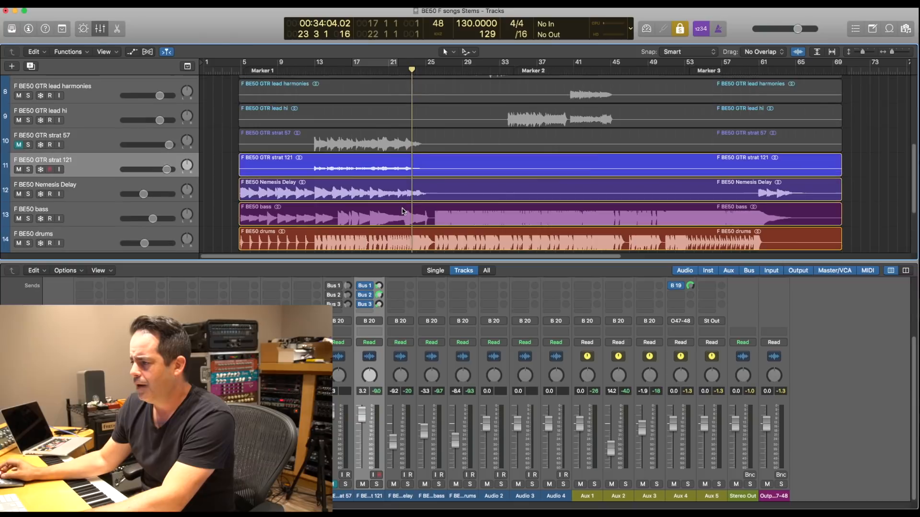
pyautogui.scroll(5, 473, 188)
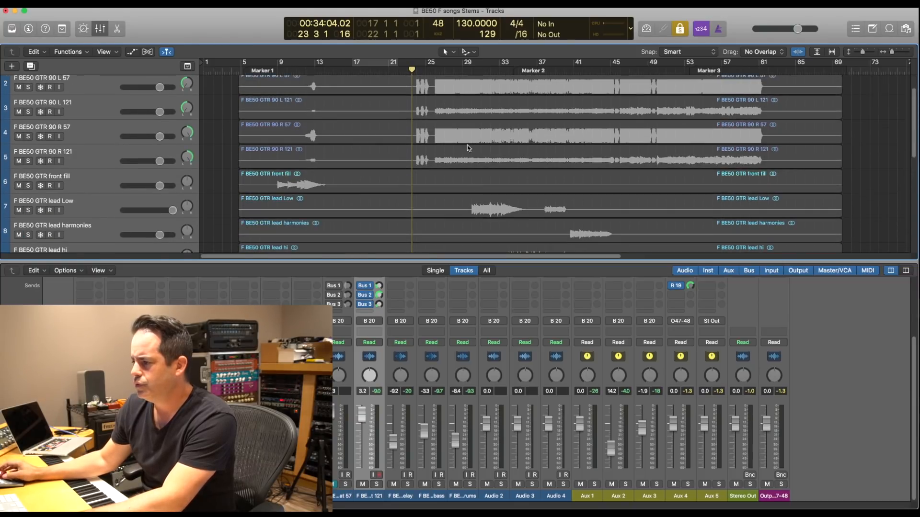
pyautogui.moveTo(453, 94); pyautogui.dragTo(432, 189)
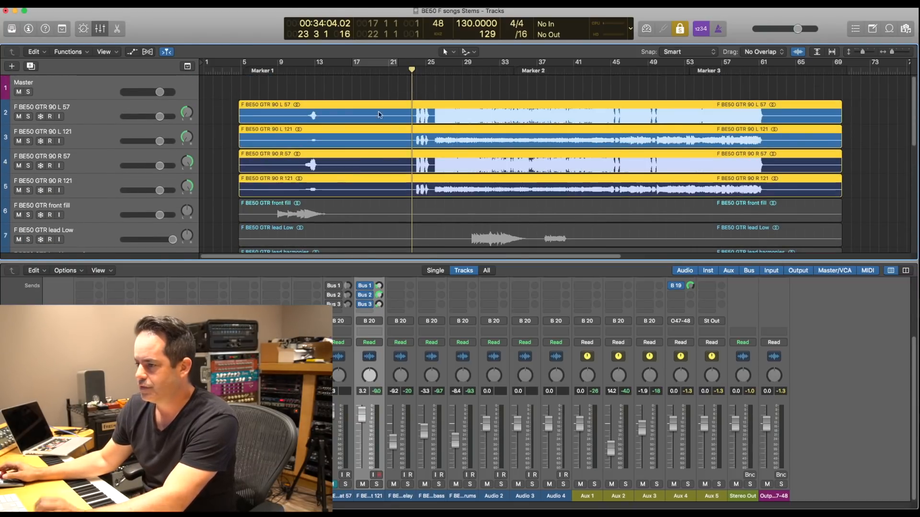
pyautogui.click(107, 114)
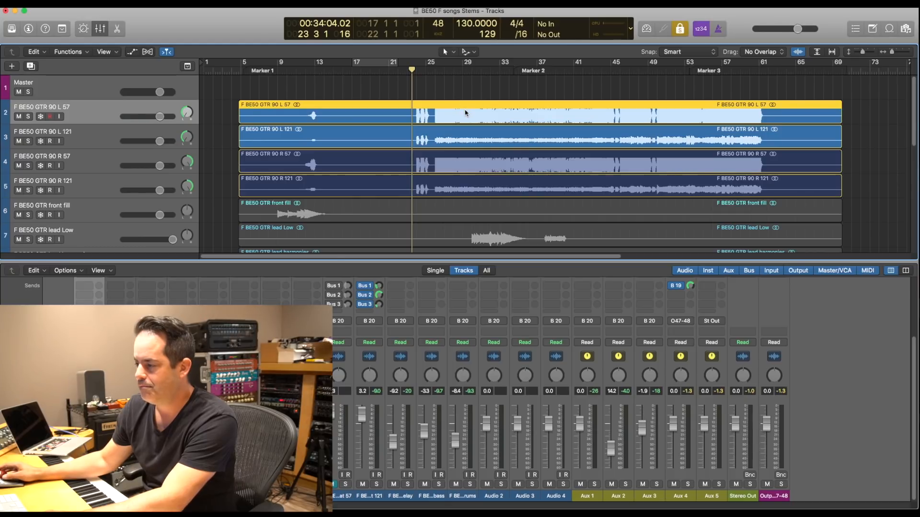
pyautogui.press('x')
# - Reselect all four GTR 90 regions and audition them soloed together from bar 26
pyautogui.click(414, 87)
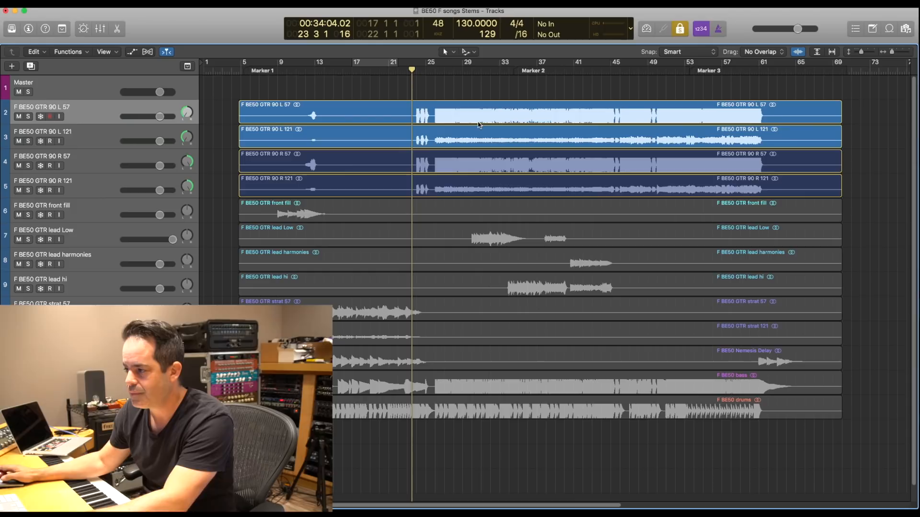
pyautogui.moveTo(461, 86); pyautogui.dragTo(450, 184)
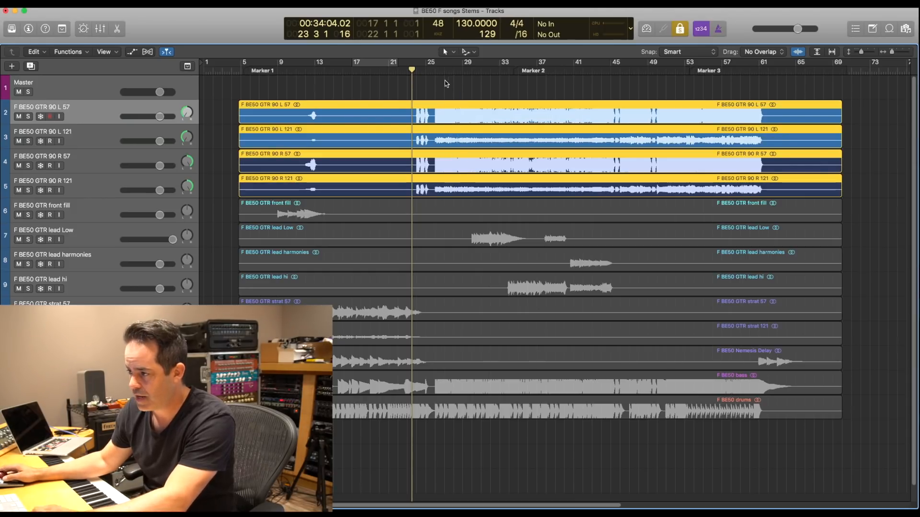
pyautogui.click(436, 68)
pyautogui.press('space')
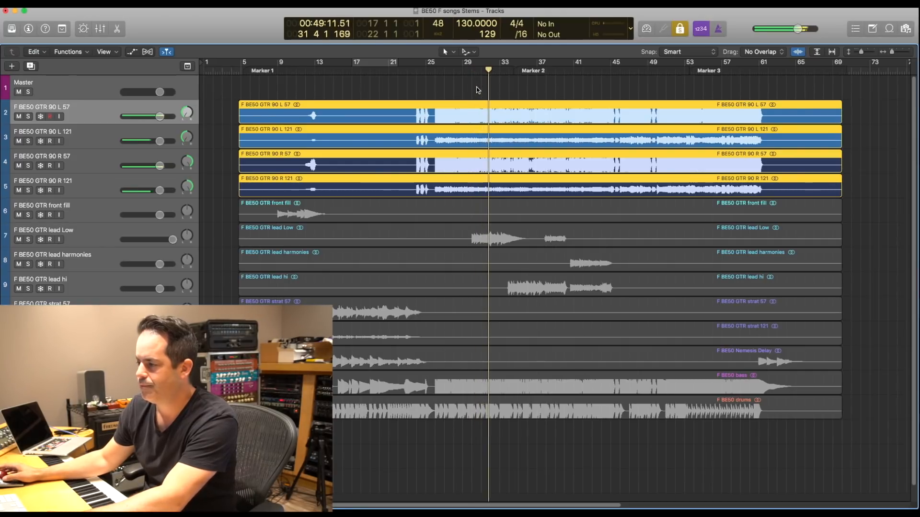
pyautogui.press('space')
# - Solo only the GTR 90 L 57 and GTR 90 R 57 regions and play them from bar 26
pyautogui.click(472, 91)
pyautogui.click(464, 117)
pyautogui.keyDown('shift'); pyautogui.click(451, 162); pyautogui.keyUp('shift')
pyautogui.hotkey('ctrl', 'alt', 's')
pyautogui.click(436, 72)
pyautogui.press('space')
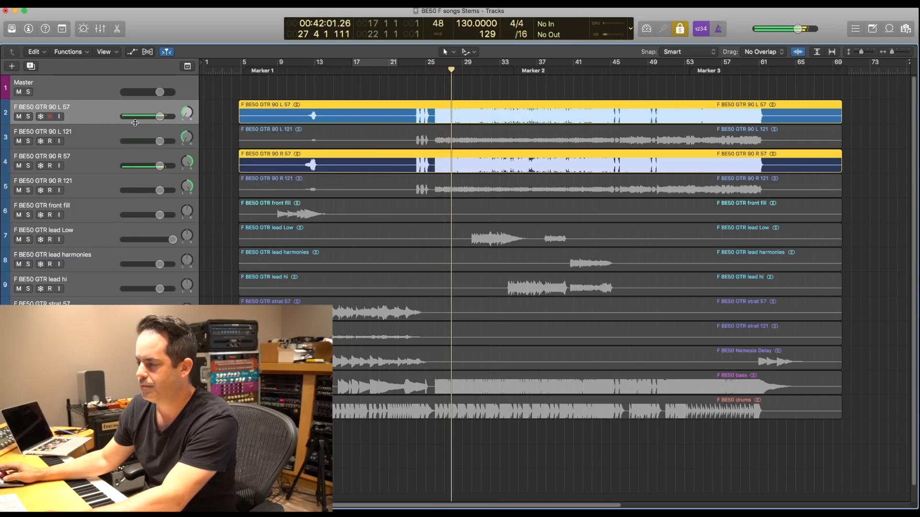
# - Show the mixer again and turn off solo for the two SM57 rhythm regions
pyautogui.press('x')
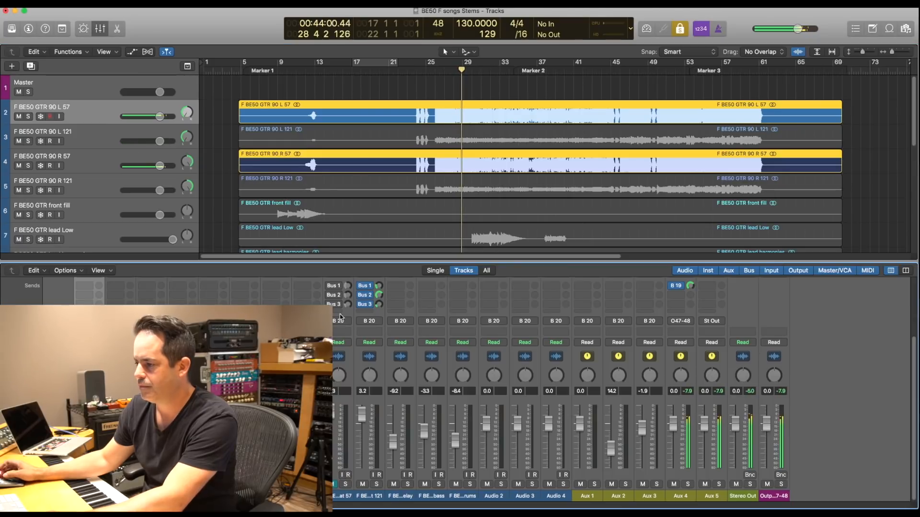
pyautogui.scroll(3, 324, 289)
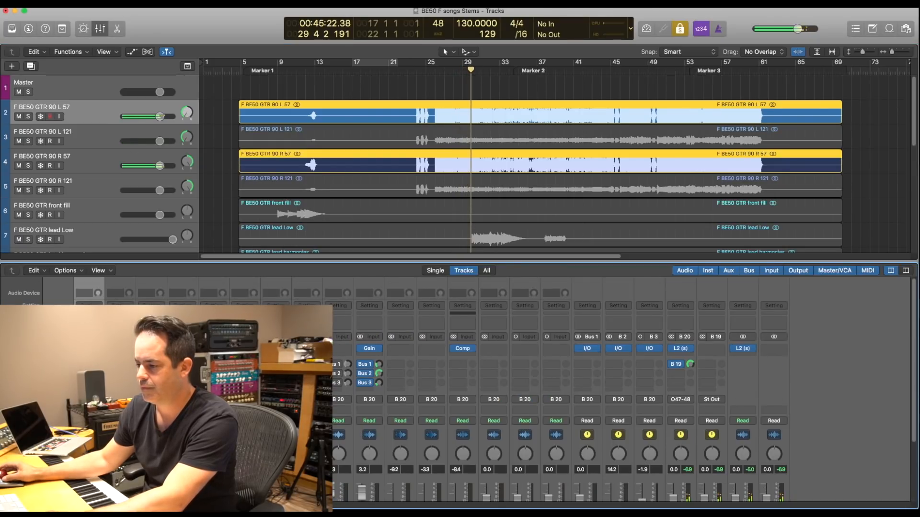
pyautogui.hotkey('ctrl', 's')
# - Audition the GTR 90 L 121 and GTR 90 R 121 regions soloed from bar 26, and turn solo off
pyautogui.click(248, 135)
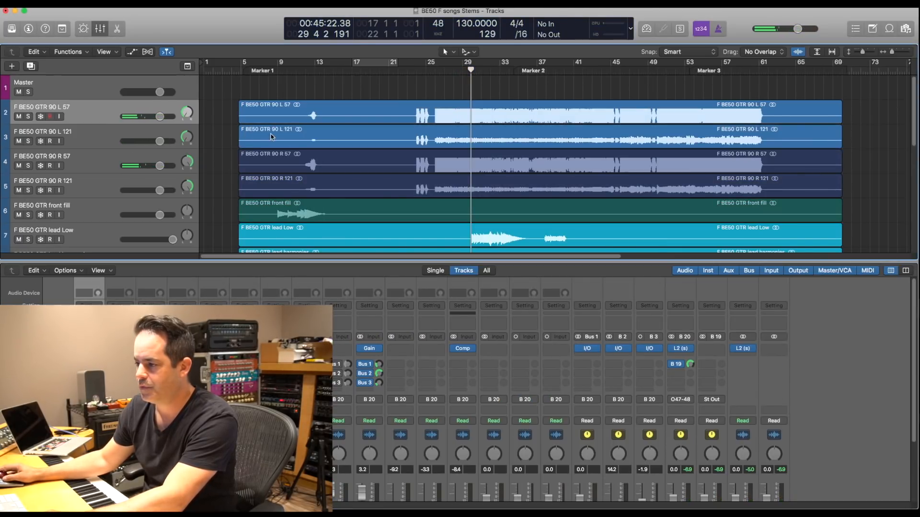
pyautogui.keyDown('shift'); pyautogui.click(278, 184); pyautogui.keyUp('shift')
pyautogui.hotkey('ctrl', 's')
pyautogui.click(434, 70)
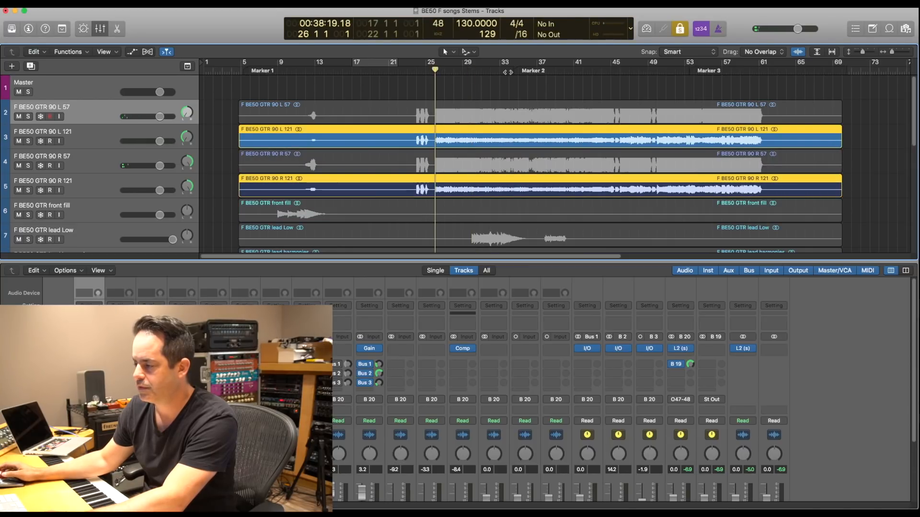
pyautogui.scroll(-1, 431, 384)
pyautogui.scroll(-3, 551, 383)
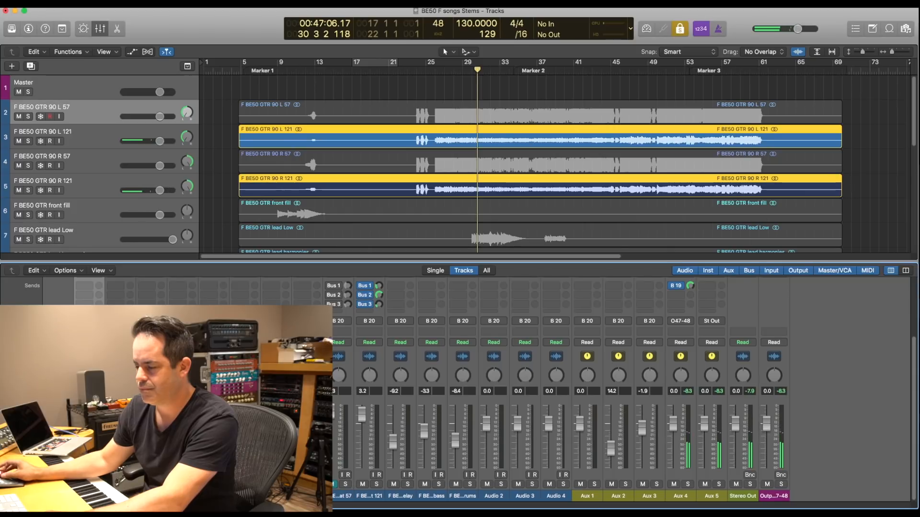
pyautogui.scroll(4, 623, 390)
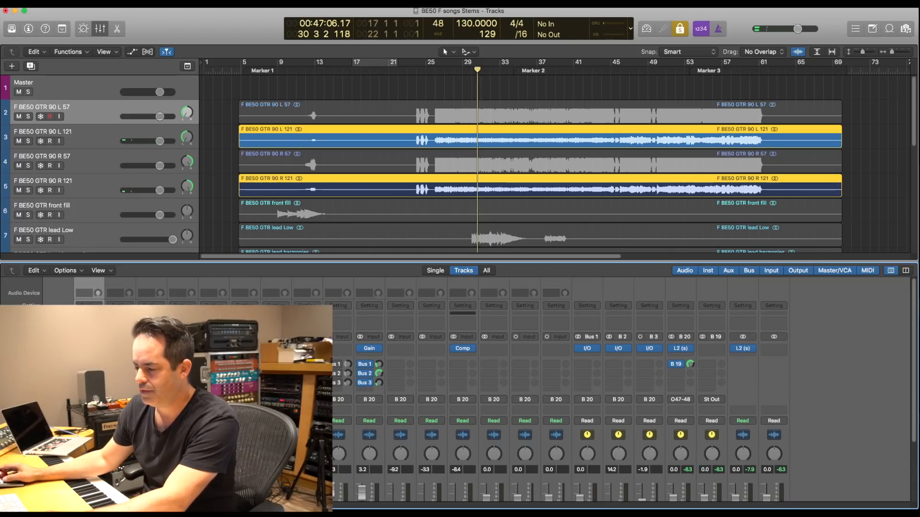
pyautogui.scroll(-3, 623, 390)
pyautogui.scroll(3, 623, 390)
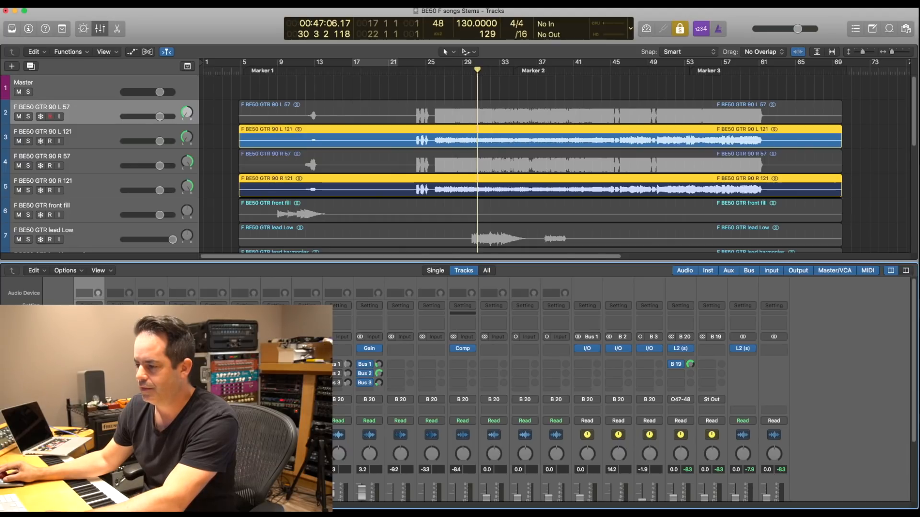
pyautogui.hotkey('ctrl', 's')
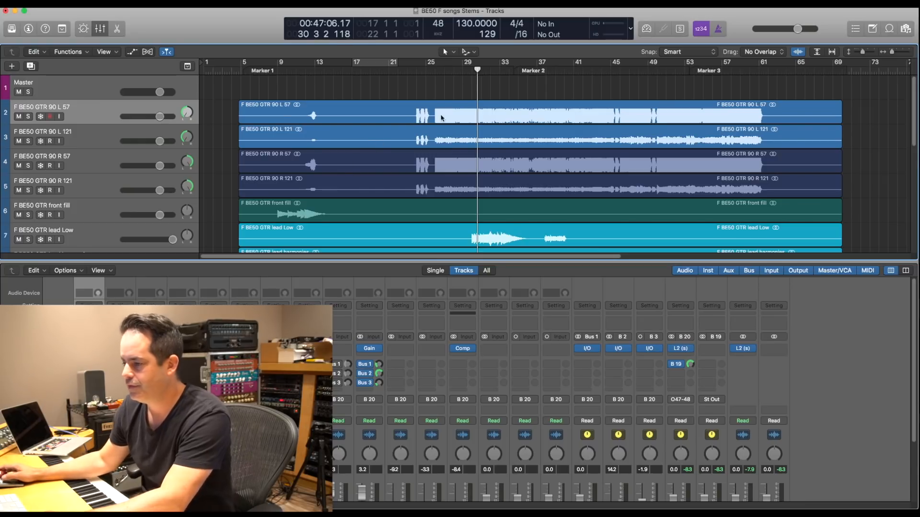
# - Center the panning of GTR 90 R 57 and GTR 90 R 121, and play the R 57 region soloed from bar 26
pyautogui.scroll(-3, 623, 393)
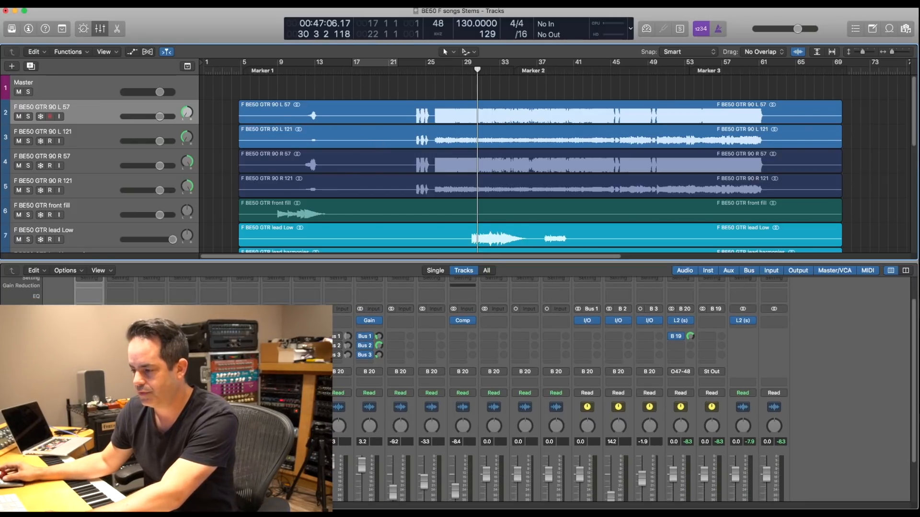
pyautogui.click(445, 166)
pyautogui.hotkey('ctrl', 's')
pyautogui.click(437, 72)
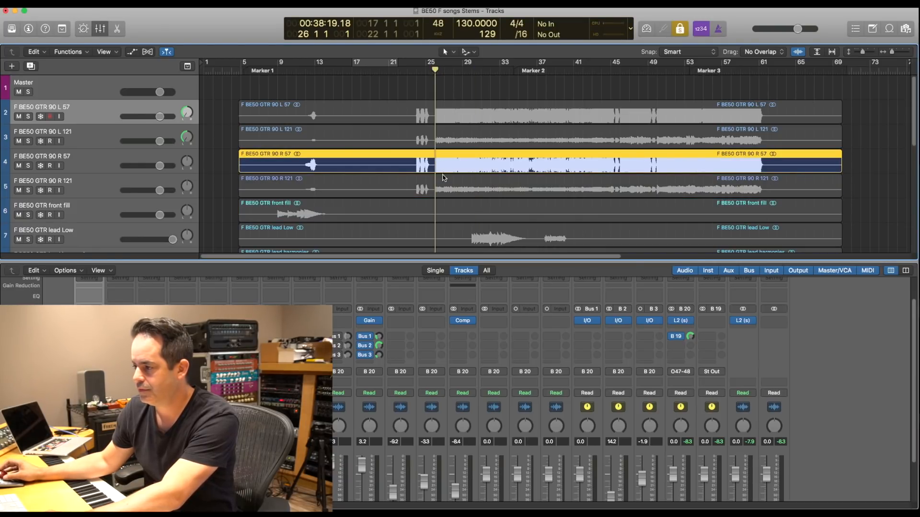
pyautogui.press('space')
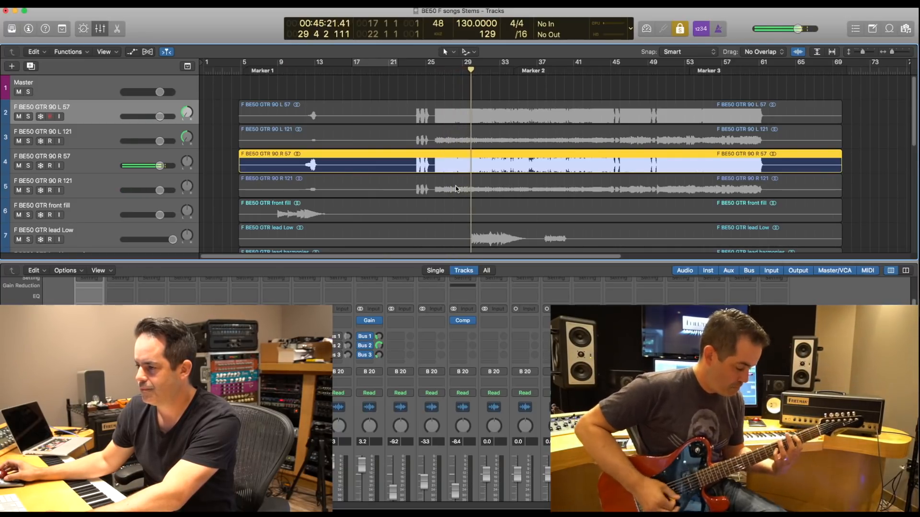
# - Audition GTR 90 R 121 alone from bar 26, and add the GTR 90 R 57 region to hear both mics together
pyautogui.click(455, 189)
pyautogui.click(436, 70)
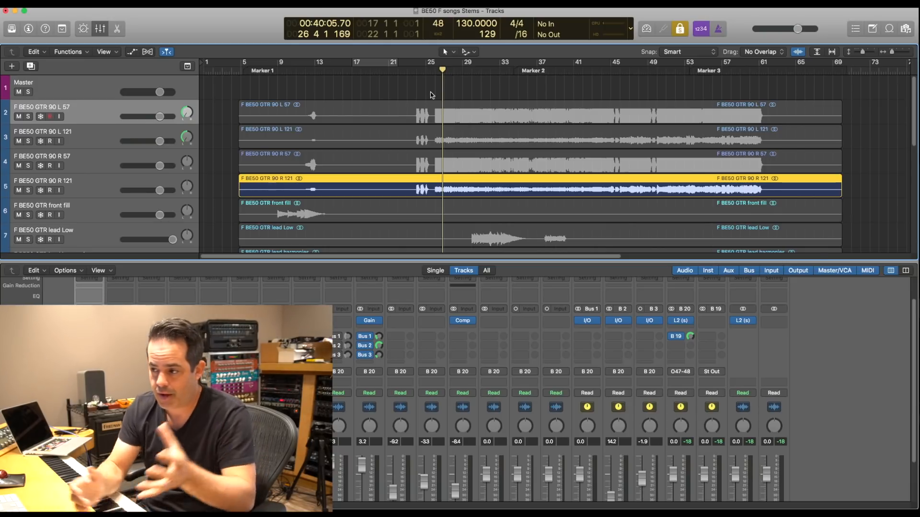
pyautogui.keyDown('shift'); pyautogui.click(438, 163); pyautogui.keyUp('shift')
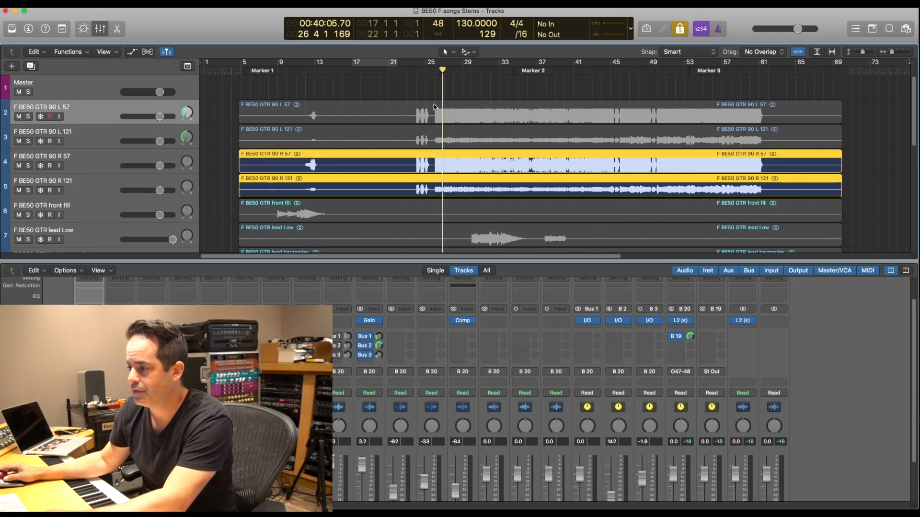
pyautogui.press('space')
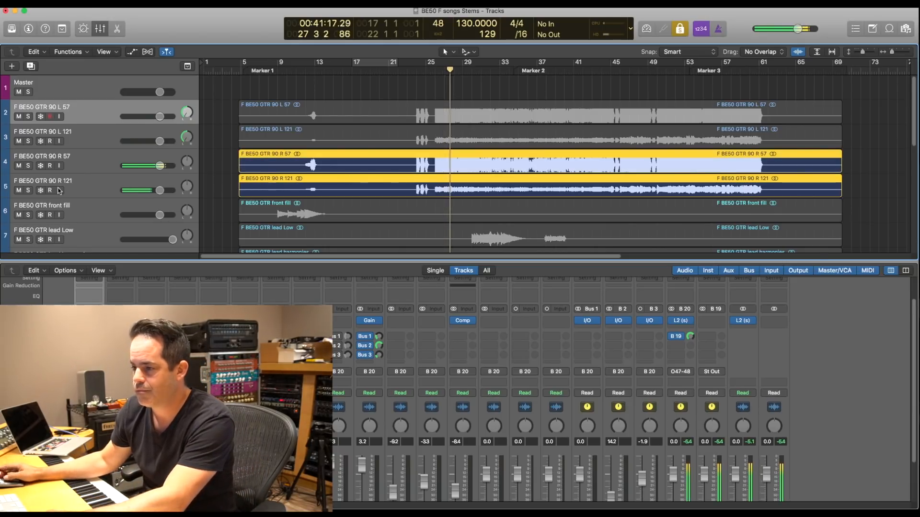
# - Compare the right guitar with and without the R-121 by toggling GTR 90 R 121's mute during playback, and end the solo
pyautogui.click(18, 190)
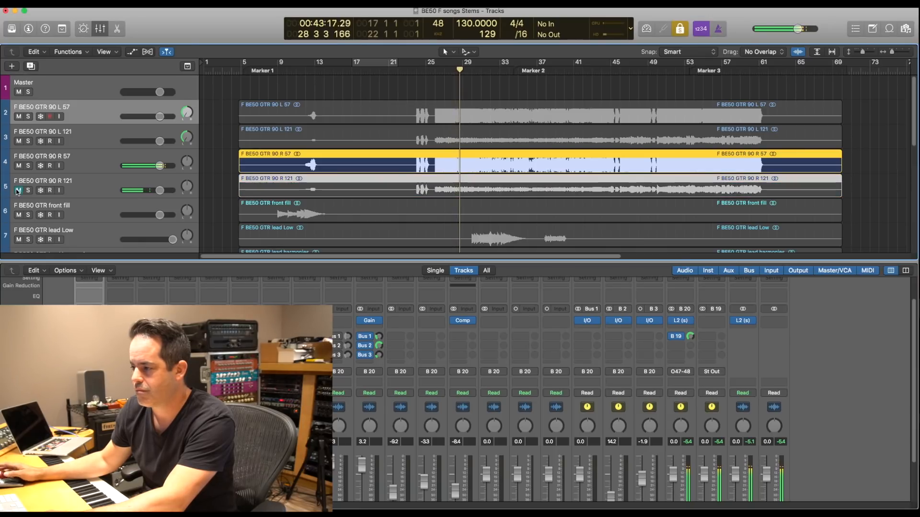
pyautogui.click(19, 190)
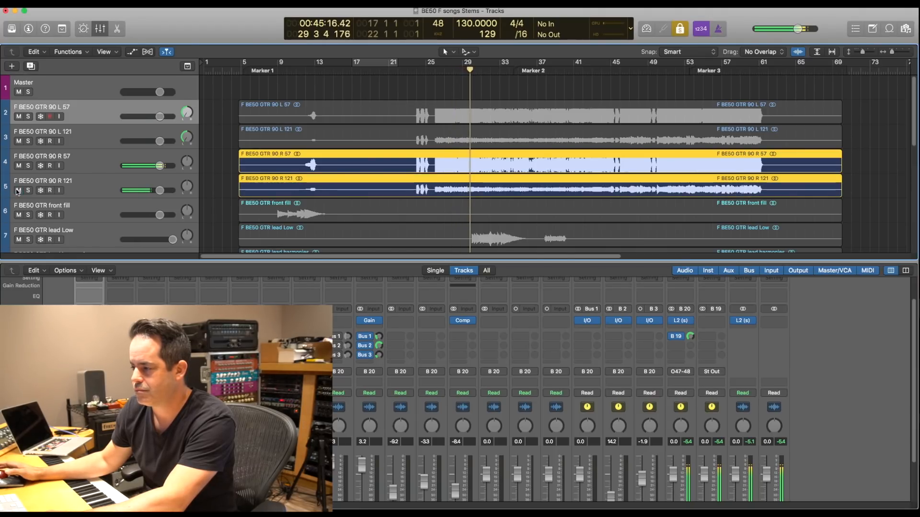
pyautogui.click(18, 190)
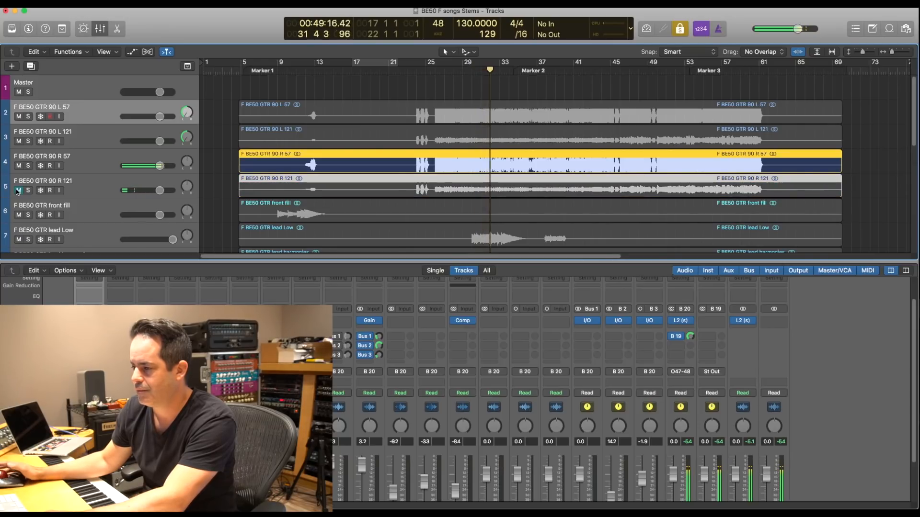
pyautogui.click(18, 190)
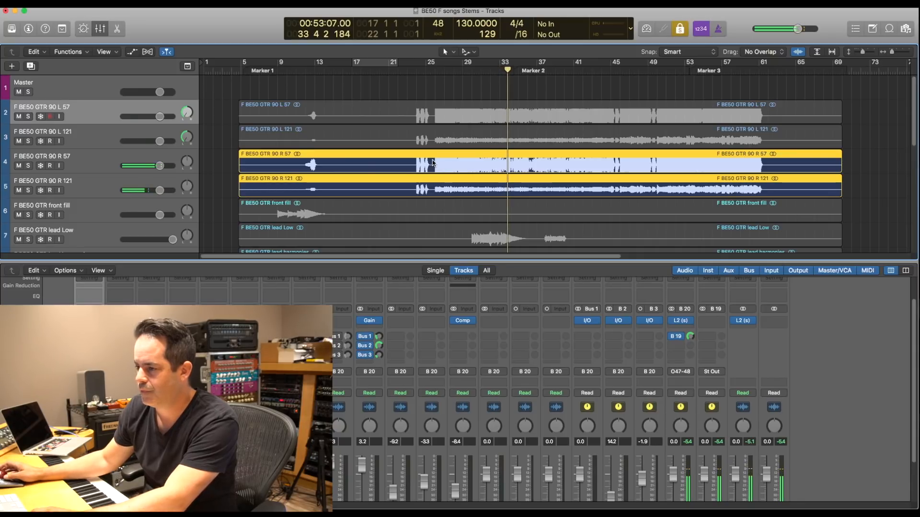
pyautogui.hotkey('ctrl', 's')
pyautogui.keyDown('alt'); pyautogui.click(154, 189); pyautogui.keyUp('alt')
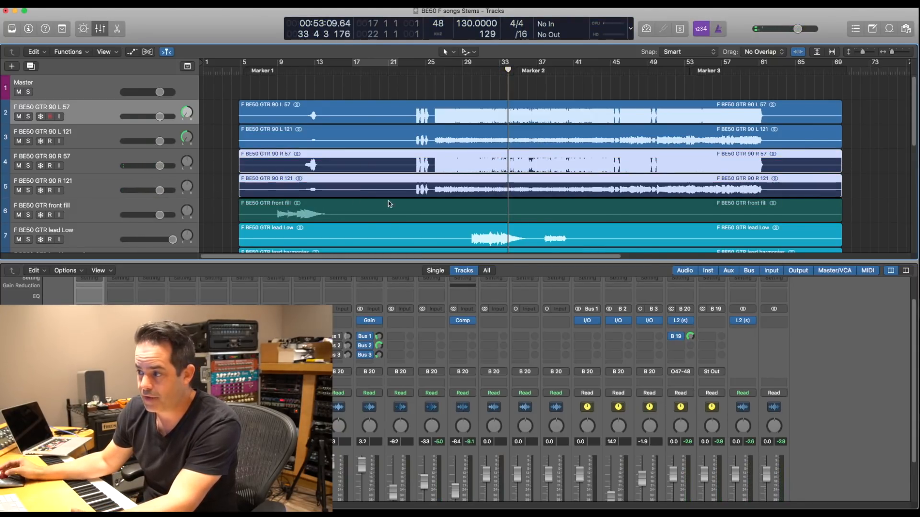
# - Close the mixer to show the full arrangement, and clear the region selection
pyautogui.scroll(-8, 388, 200)
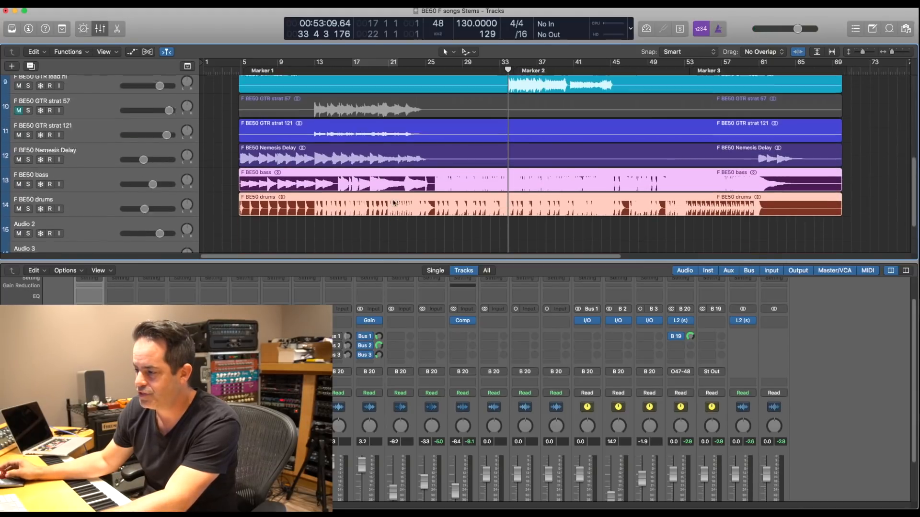
pyautogui.scroll(7, 391, 200)
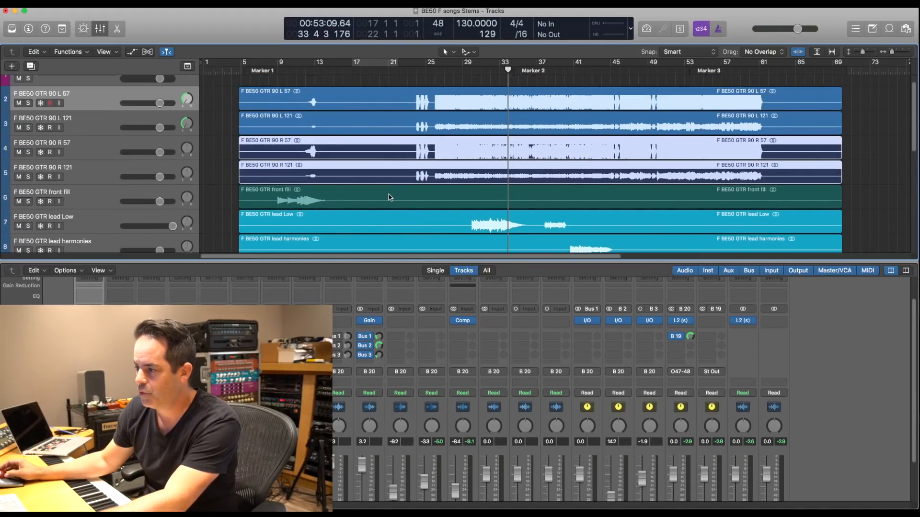
pyautogui.hotkey('ctrl', 's')
pyautogui.hotkey('ctrl', 's')
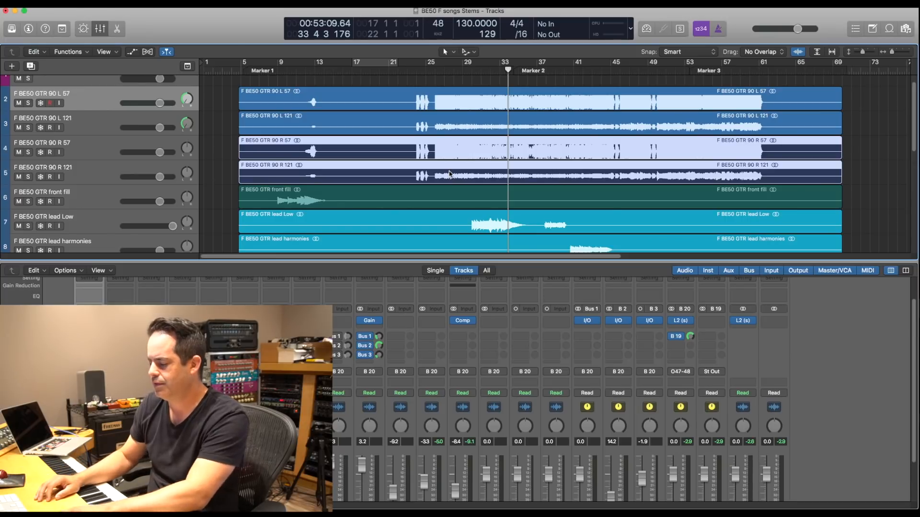
pyautogui.press('x')
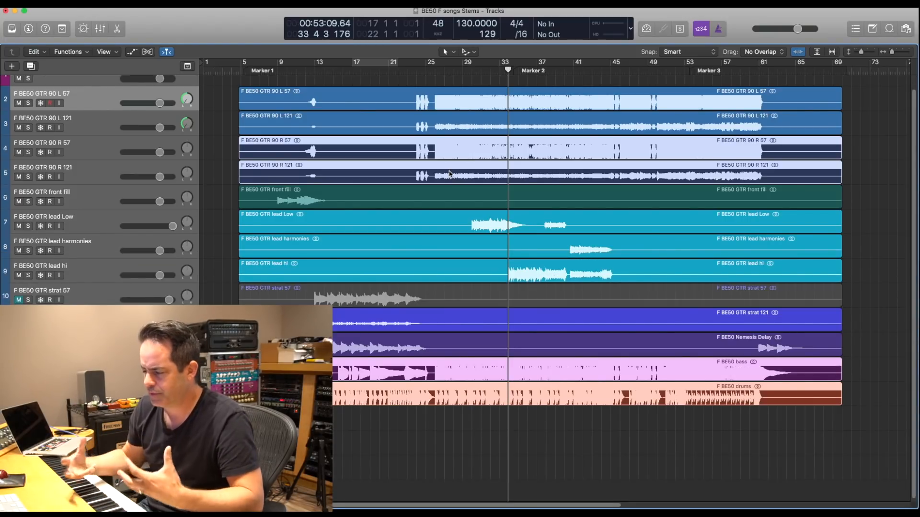
pyautogui.scroll(1, 451, 178)
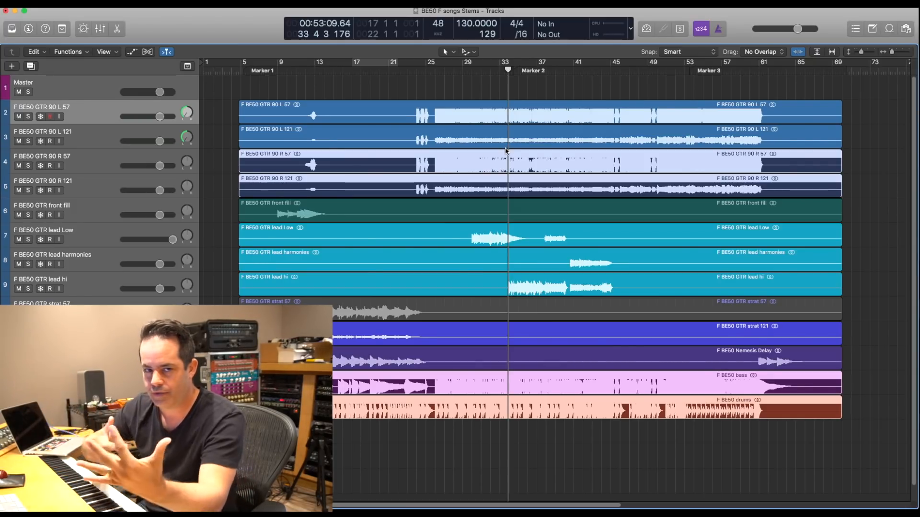
pyautogui.click(461, 94)
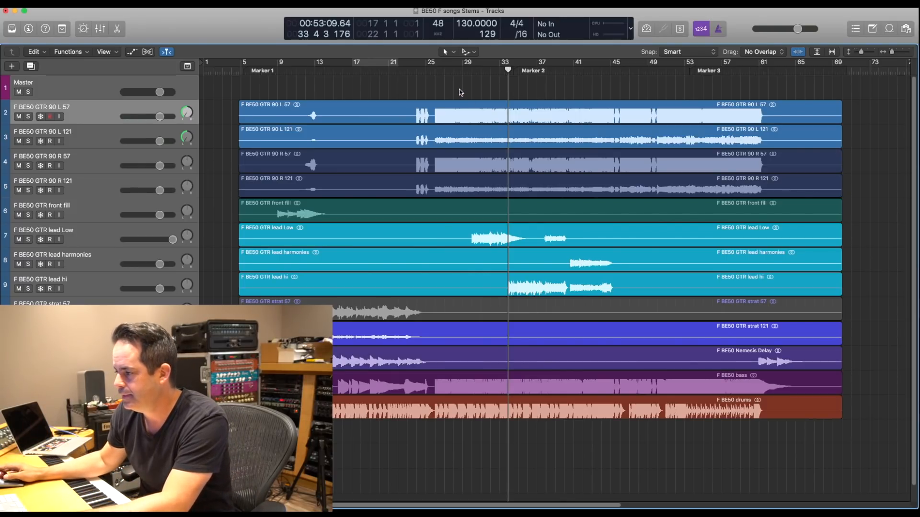
# - Pick out the lead Low, lead harmonies and lead hi regions in turn to compare where each lead part plays
pyautogui.click(498, 239)
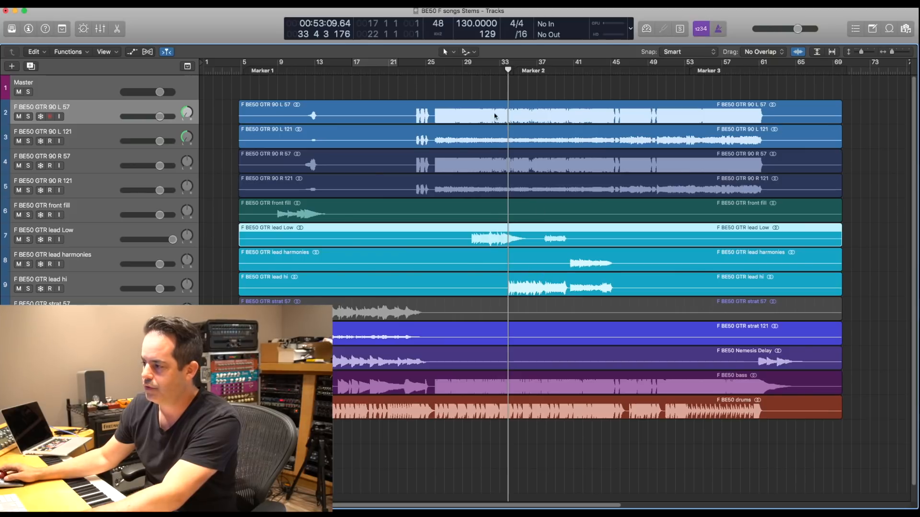
pyautogui.click(361, 270)
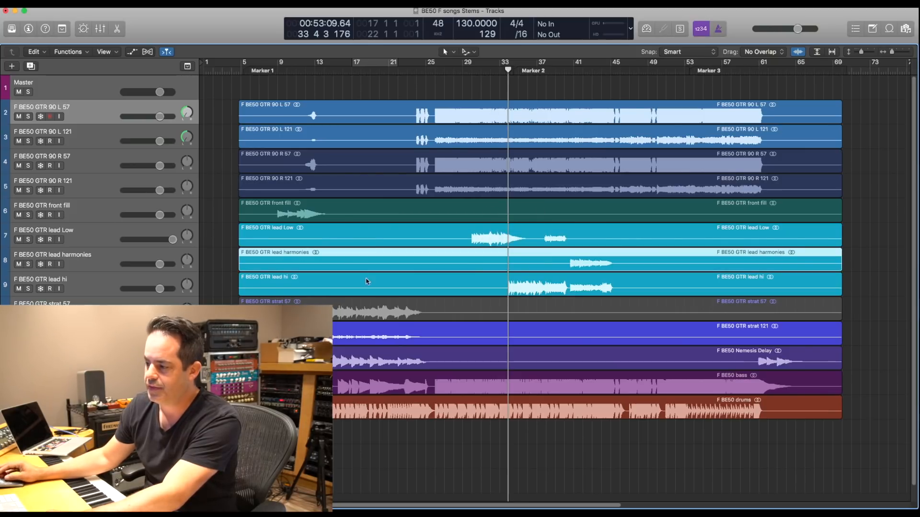
pyautogui.click(498, 286)
pyautogui.click(507, 237)
pyautogui.click(513, 260)
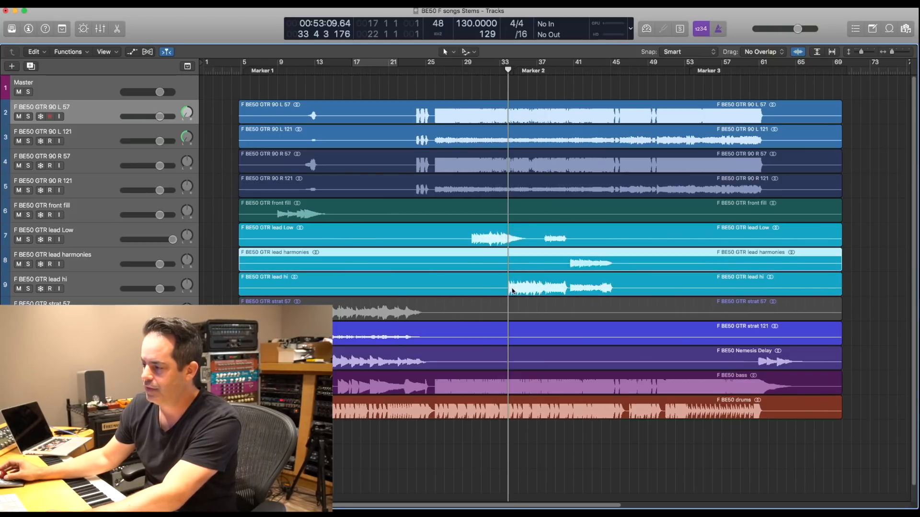
pyautogui.click(513, 291)
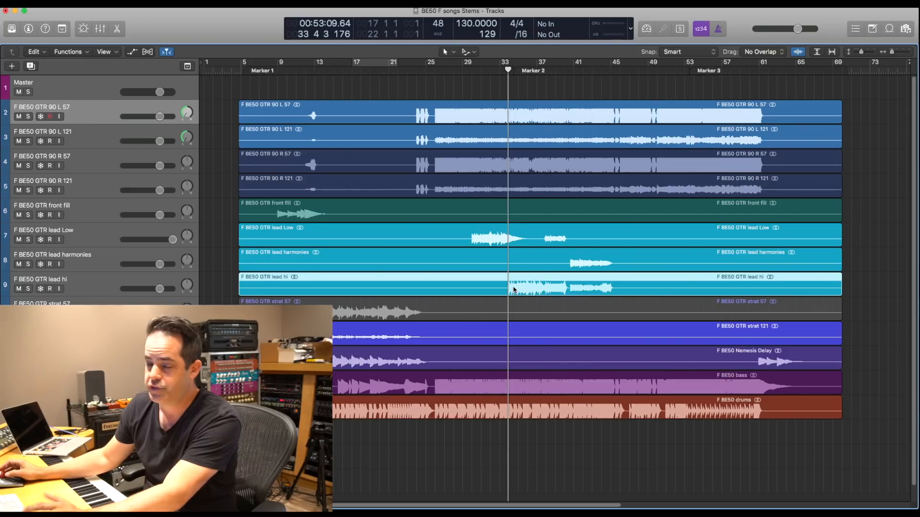
pyautogui.click(503, 236)
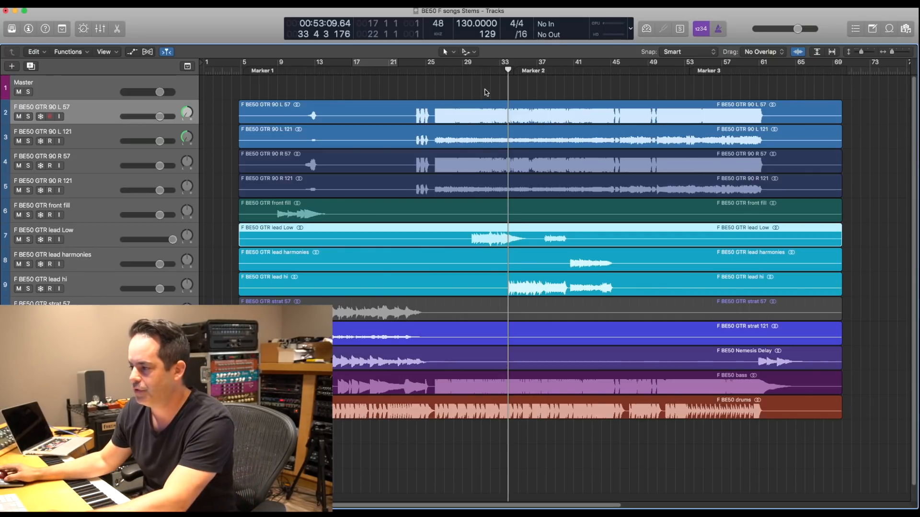
# - Select the four GTR 90 rhythm regions and the front fill together, and point out the drums region
pyautogui.moveTo(486, 92); pyautogui.dragTo(488, 208)
pyautogui.keyDown('shift'); pyautogui.click(492, 417); pyautogui.keyUp('shift')
pyautogui.keyDown('shift'); pyautogui.click(491, 417); pyautogui.keyUp('shift')
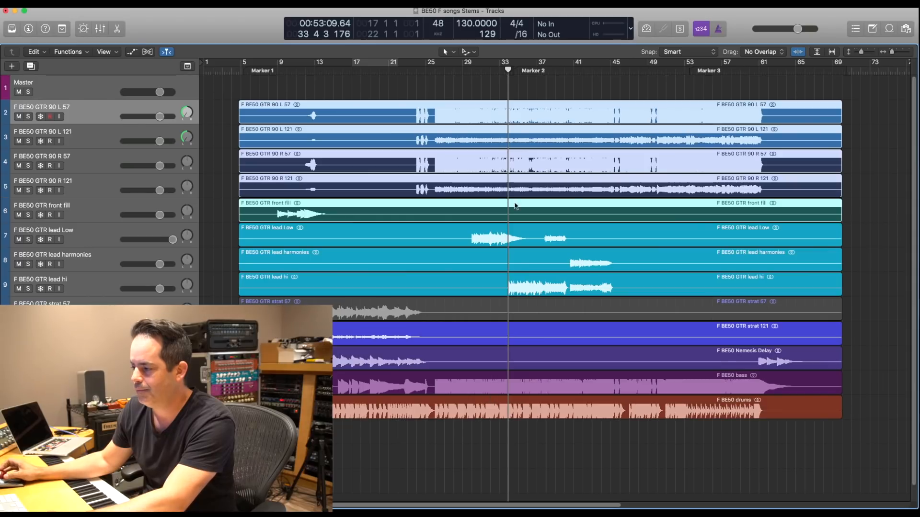
# - Compare the mix without and with the lead Low region, muting it before its entry and restoring it during playback
pyautogui.click(485, 237)
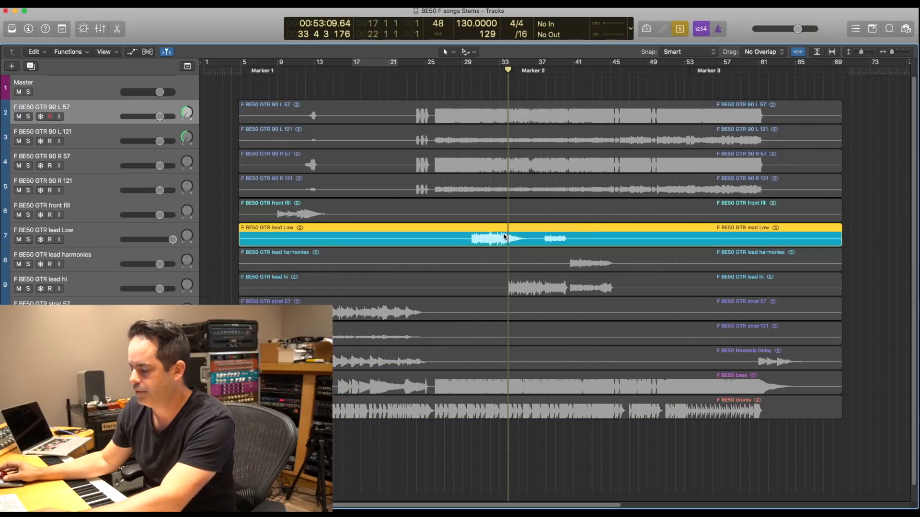
pyautogui.hotkey('ctrl', 'm')
pyautogui.click(470, 73)
pyautogui.press('space')
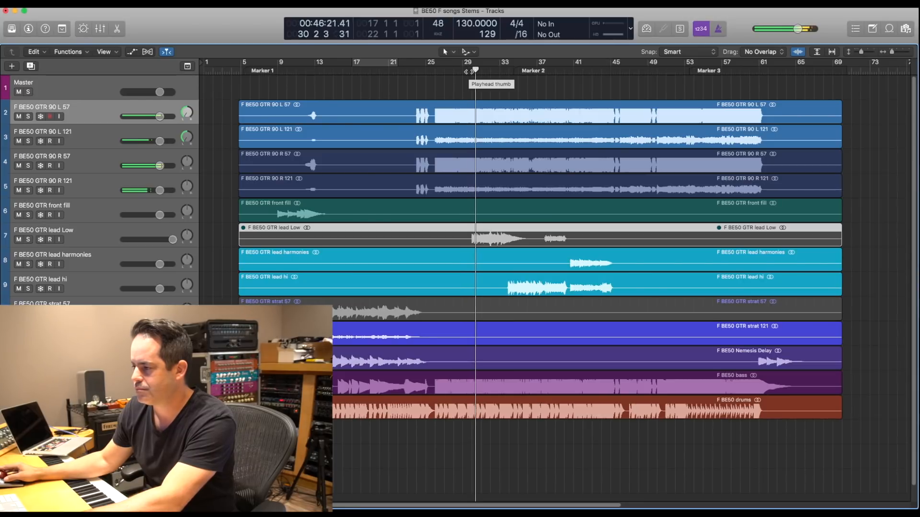
pyautogui.click(100, 244)
pyautogui.hotkey('ctrl', 'm')
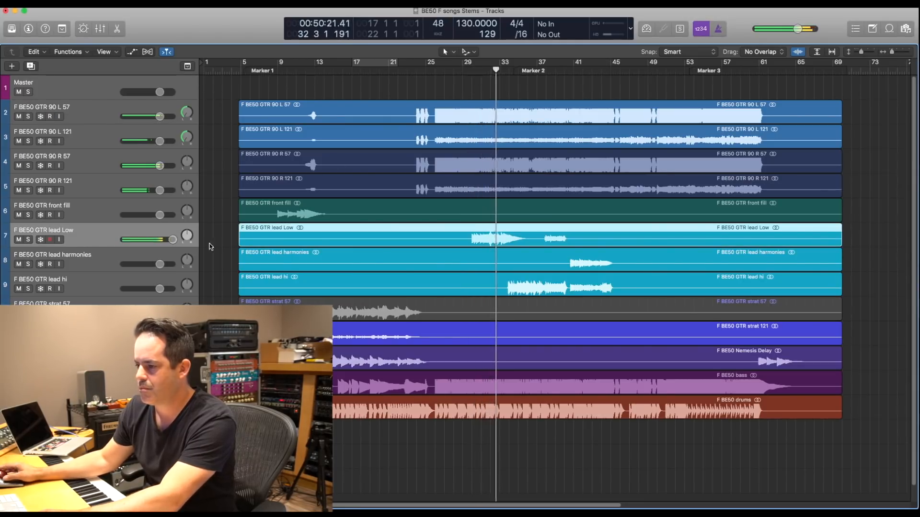
# - Lower the lead Low track's volume to match the other lead tracks, and return the playhead to bar 30
pyautogui.moveTo(173, 239); pyautogui.dragTo(168, 240)
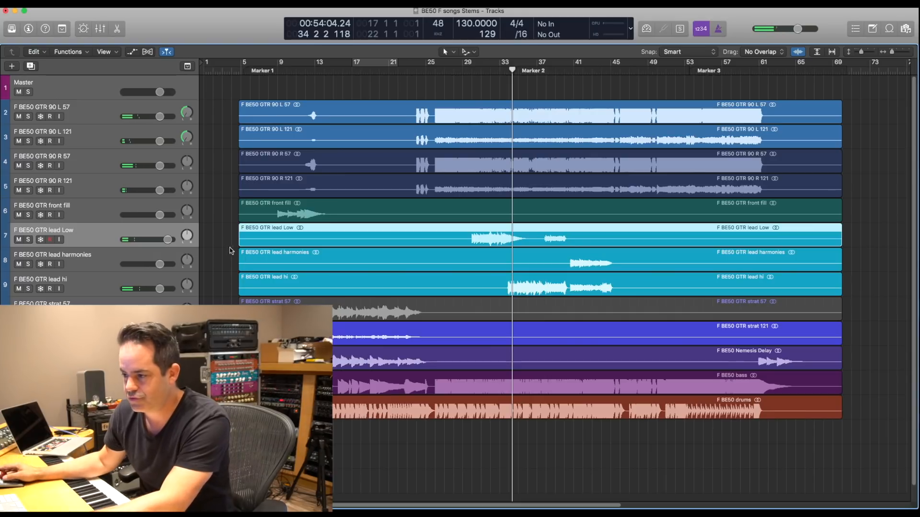
pyautogui.keyDown('alt'); pyautogui.click(169, 240); pyautogui.keyUp('alt')
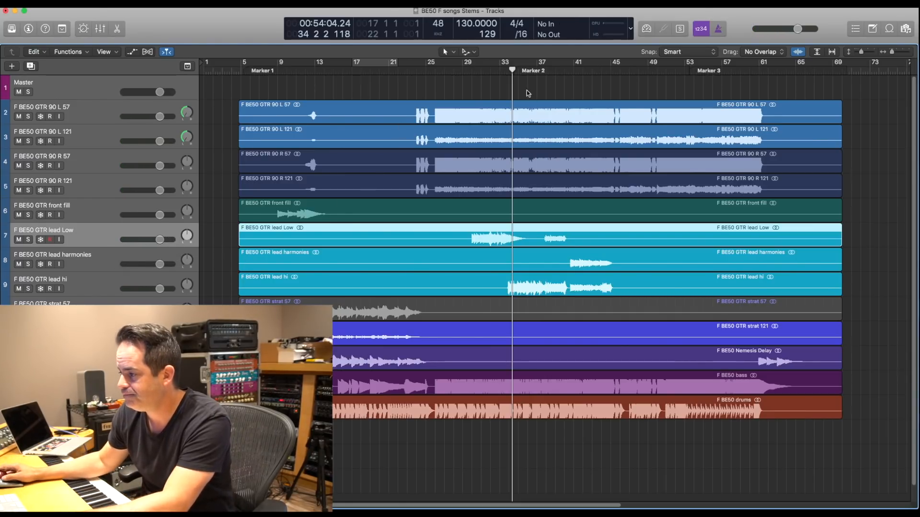
pyautogui.click(473, 71)
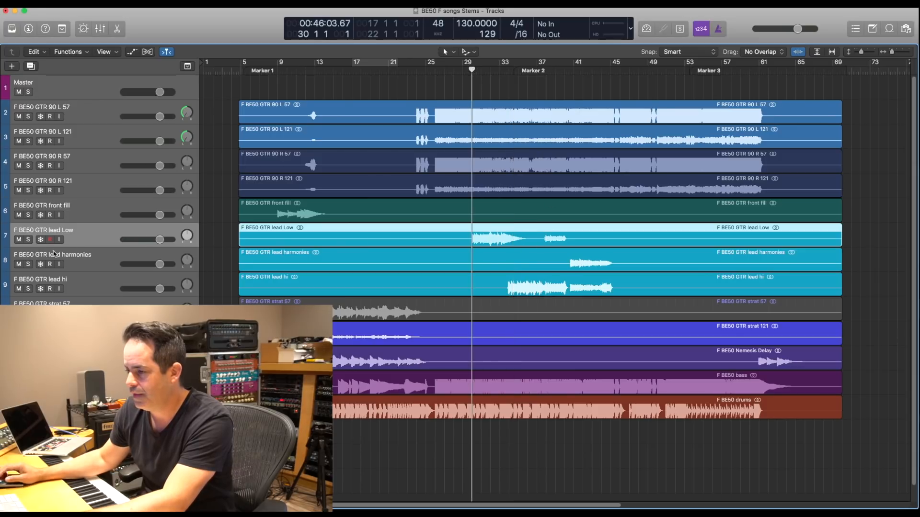
# - Open the mixer, and rebalance the four GTR 90 tracks by panning the R pair right and slightly lowering all four volumes
pyautogui.hotkey('ctrl', 's')
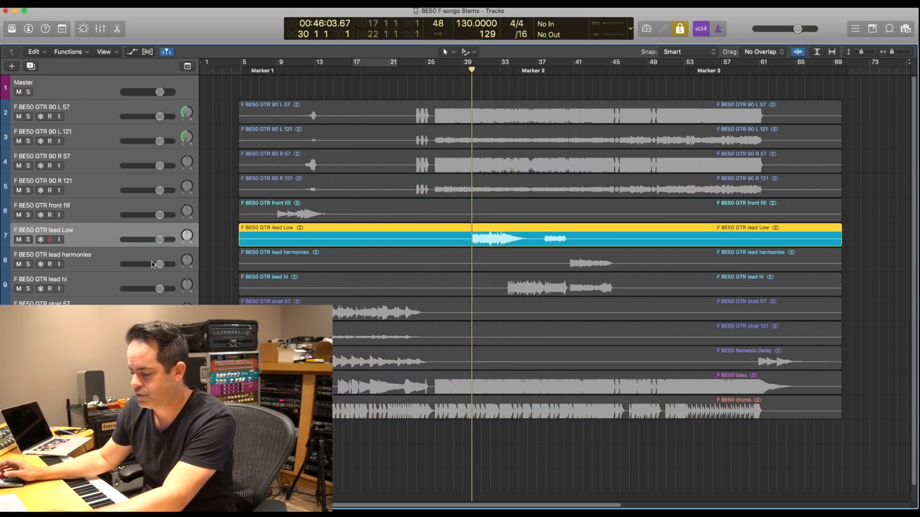
pyautogui.press('x')
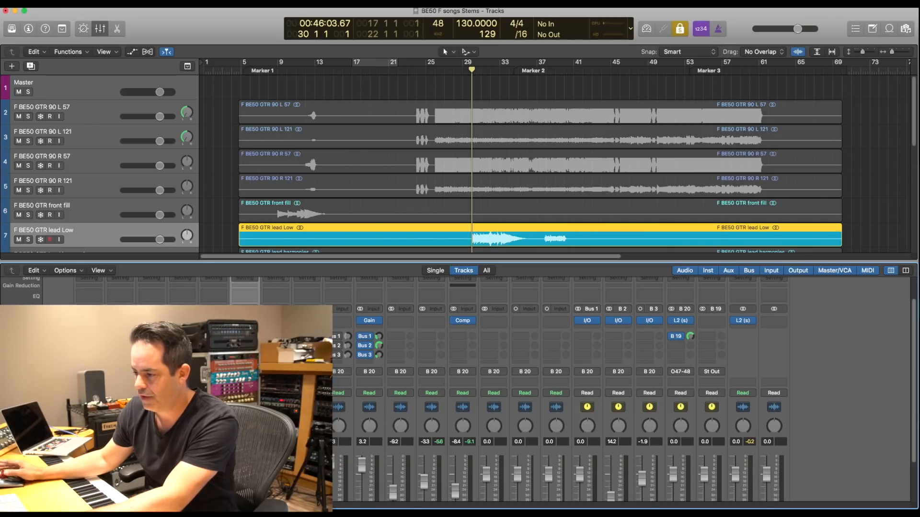
pyautogui.scroll(-3, 464, 193)
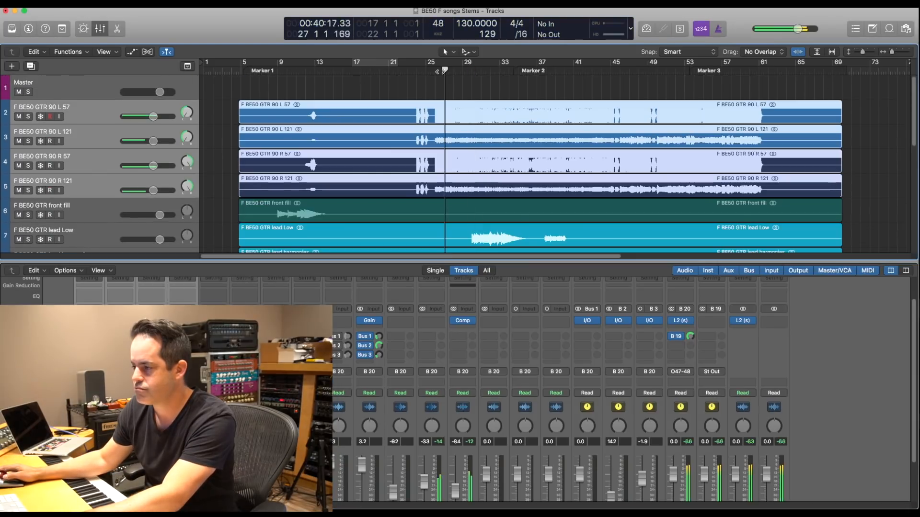
pyautogui.moveTo(154, 117); pyautogui.dragTo(152, 116)
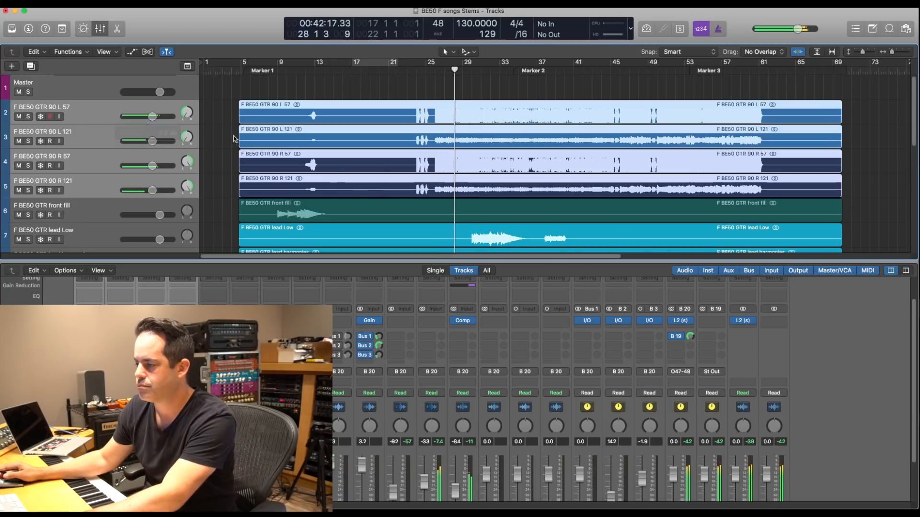
# - Select the lead Low track and raise its volume slightly against the rhythm guitars
pyautogui.scroll(-1, 358, 192)
pyautogui.scroll(-3, 358, 191)
pyautogui.click(97, 156)
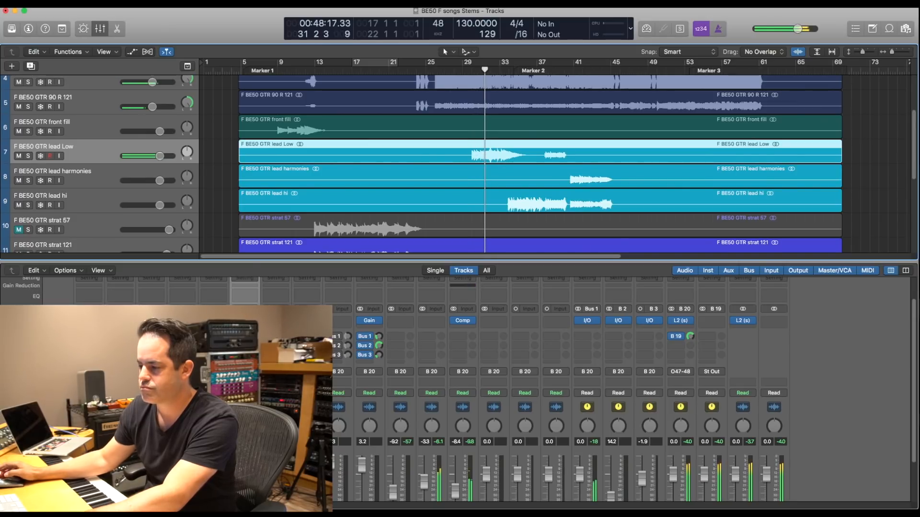
pyautogui.click(472, 72)
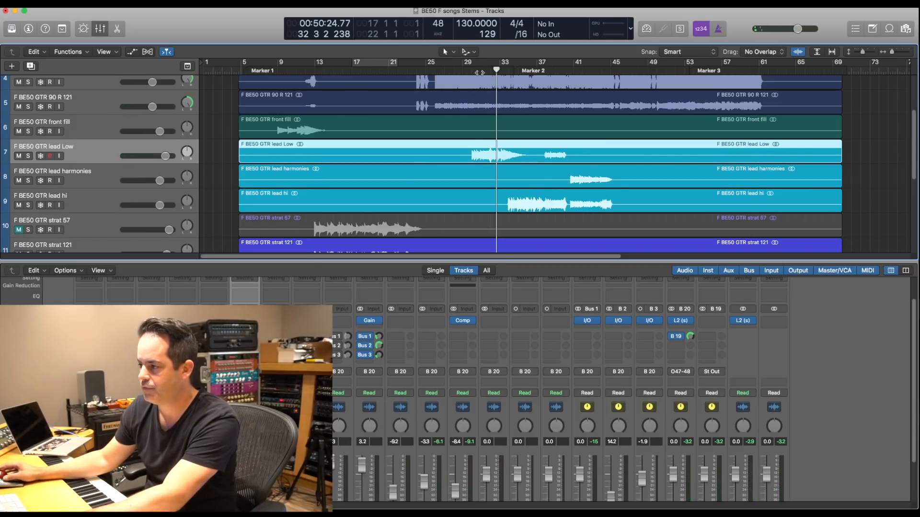
# - Replay the lead Low phrase from around bar 30 in the full mix, stopping near bar 34
pyautogui.press('space')
pyautogui.press('space')
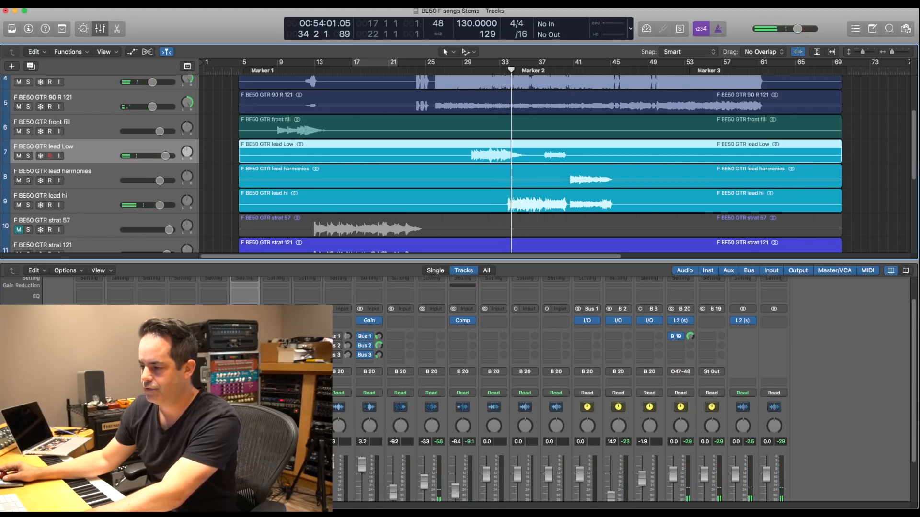
pyautogui.click(474, 70)
pyautogui.press('space')
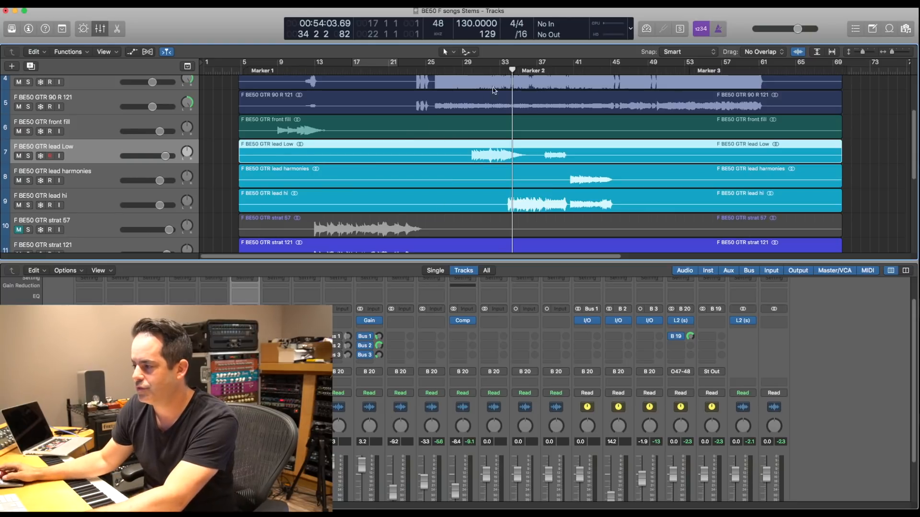
# - Solo the lead Low region and play it alone from bar 32 to hear the end of its phrase
pyautogui.click(498, 71)
pyautogui.hotkey('ctrl', 'alt', 's')
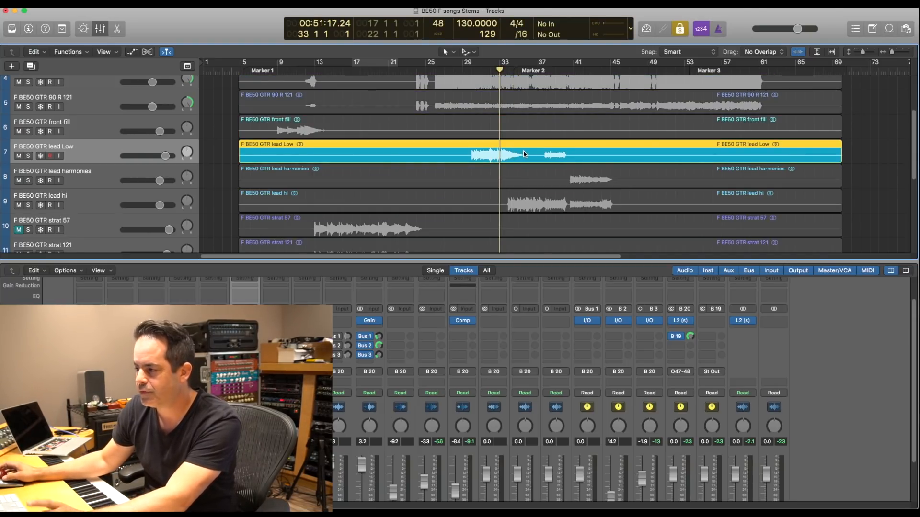
pyautogui.click(491, 70)
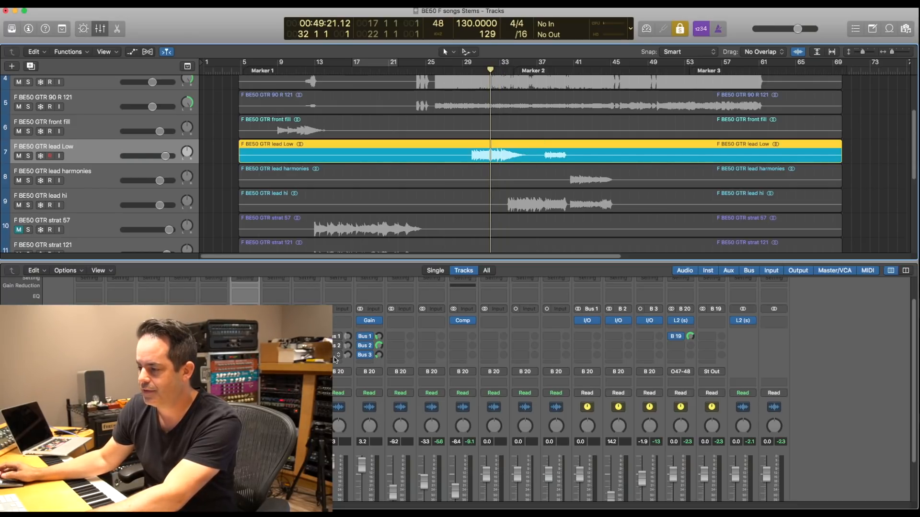
pyautogui.press('space')
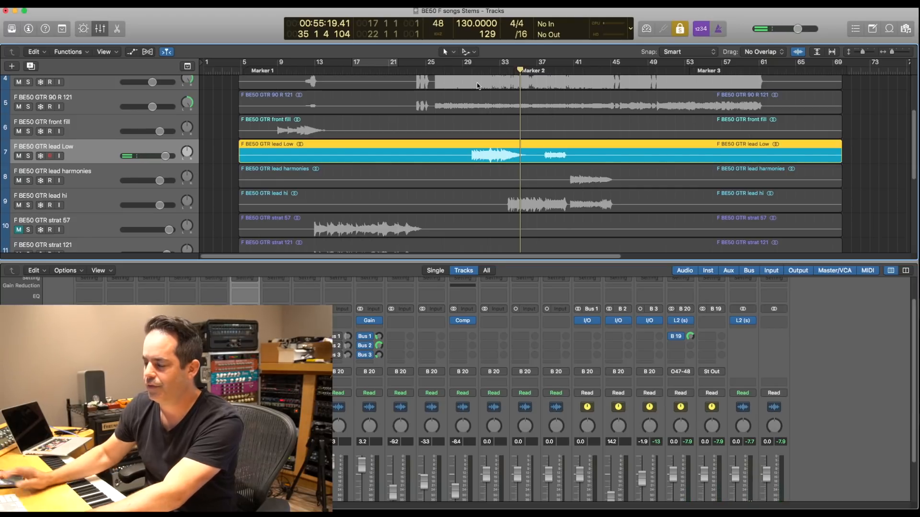
# - Add the lead hi region to the solo, audition both leads through their handover, and end the solo
pyautogui.keyDown('shift'); pyautogui.click(543, 200); pyautogui.keyUp('shift')
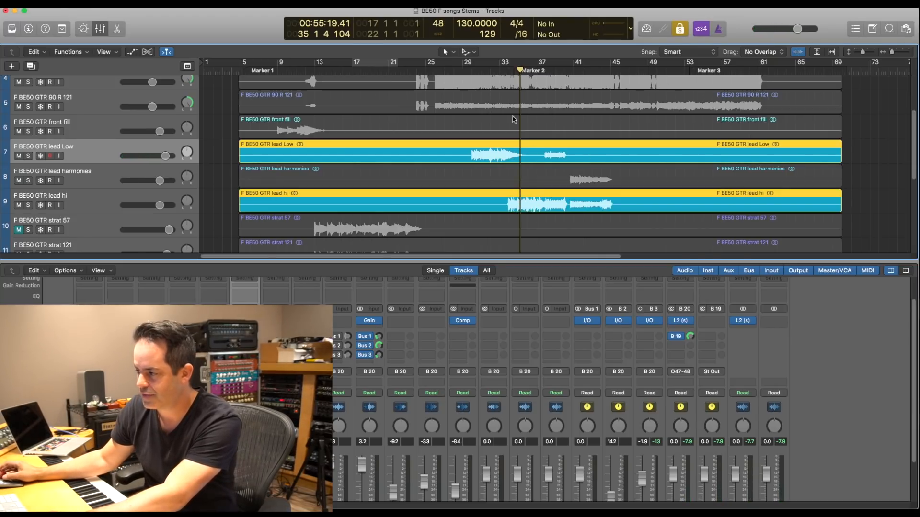
pyautogui.doubleClick(495, 68)
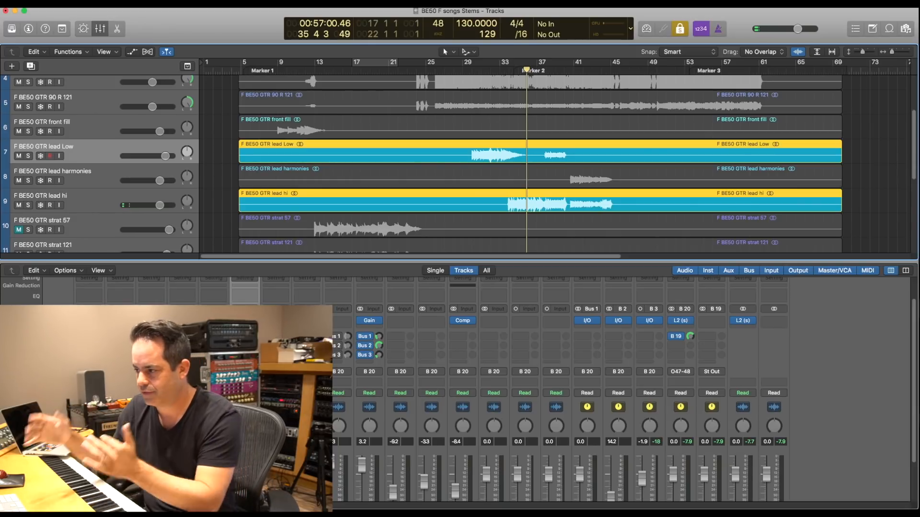
pyautogui.hotkey('ctrl', 's')
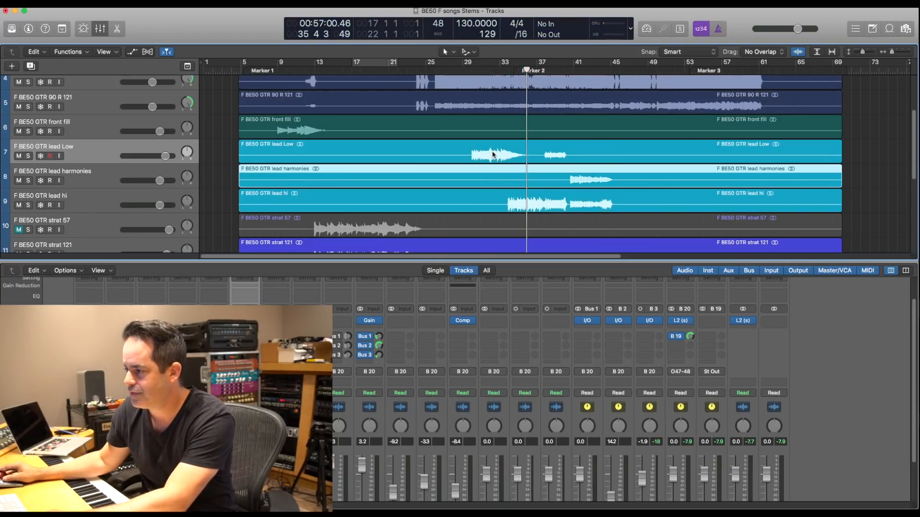
# - Solo the lead Low region again and audition it from bar 30, stopping near the end of bar 32
pyautogui.click(471, 70)
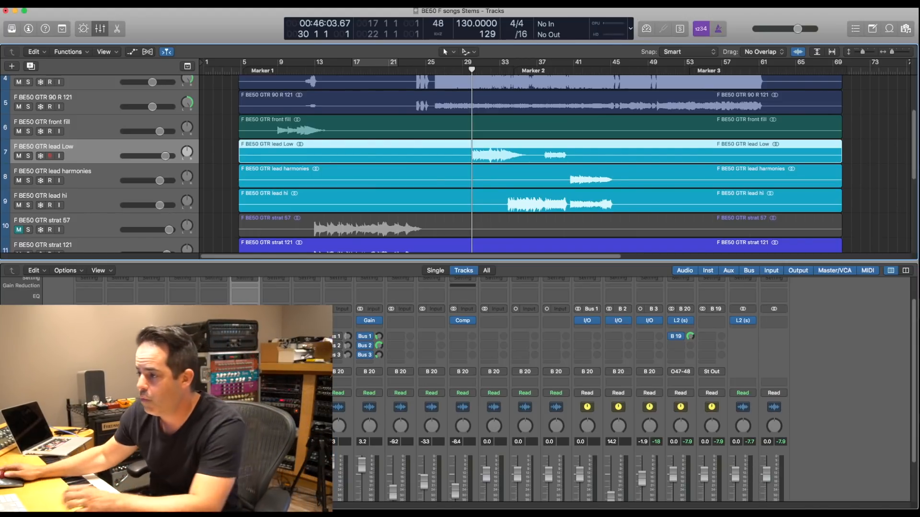
pyautogui.hotkey('ctrl', 's')
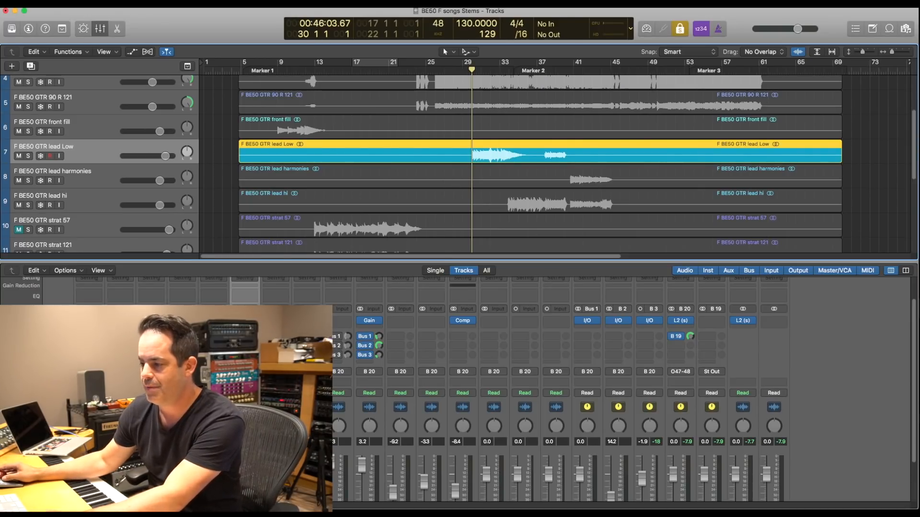
pyautogui.press('space')
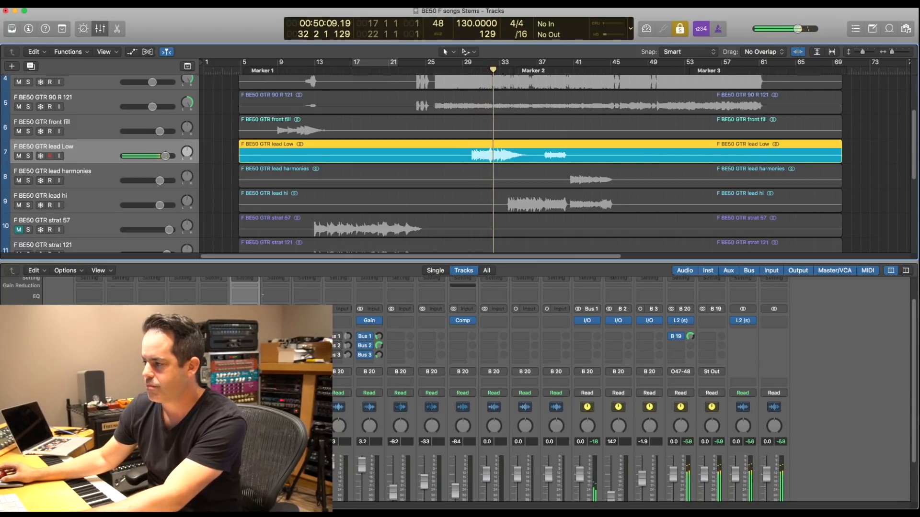
pyautogui.press('space')
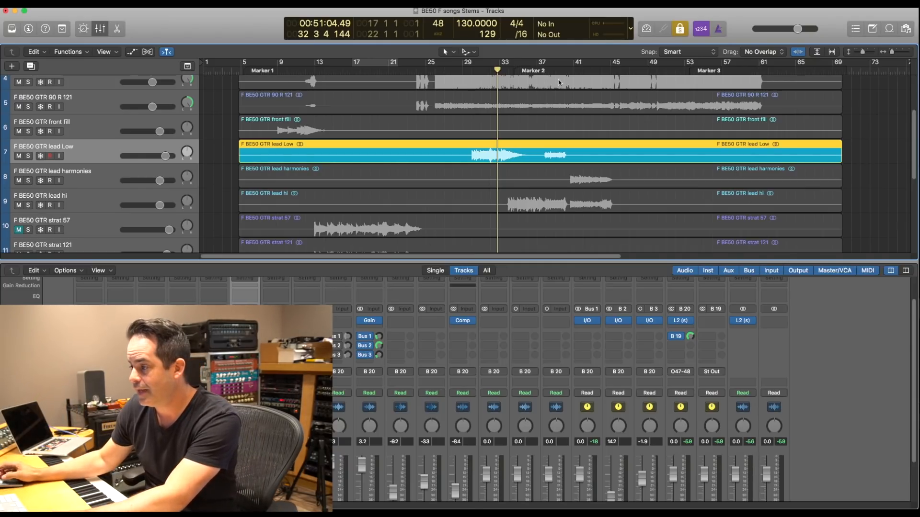
# - Replay the lead Low phrase alone from its start, and end the solo to hear it from bar 30 in the full mix
pyautogui.doubleClick(469, 71)
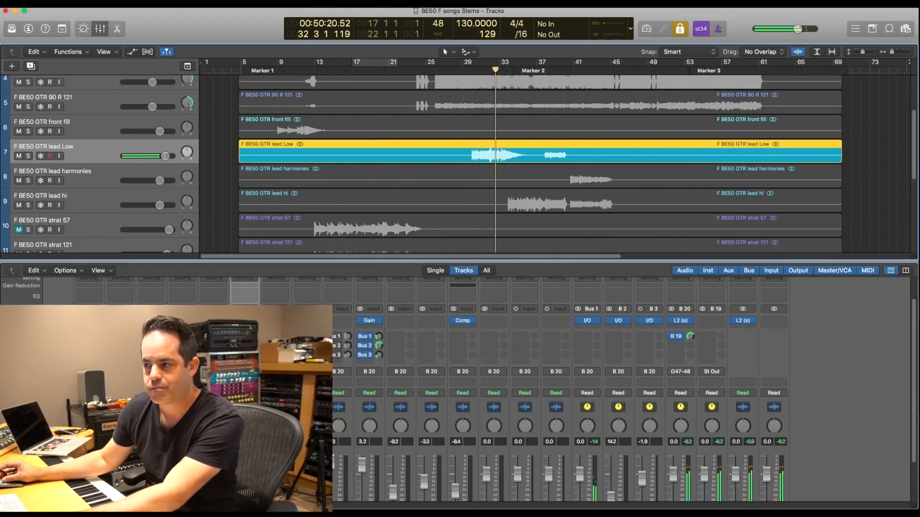
pyautogui.hotkey('ctrl', 's')
pyautogui.click(471, 71)
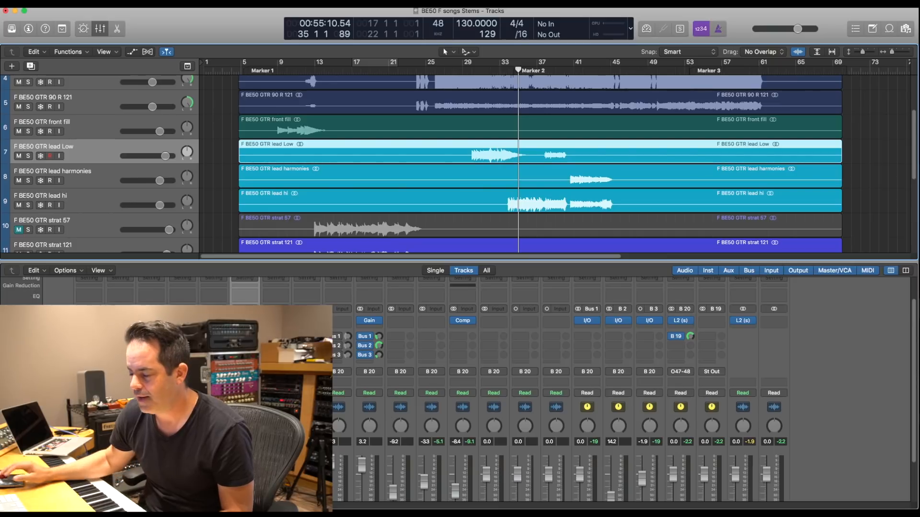
# - Close the mixer, clear the region selection, and place the playhead at bar 50
pyautogui.press('x')
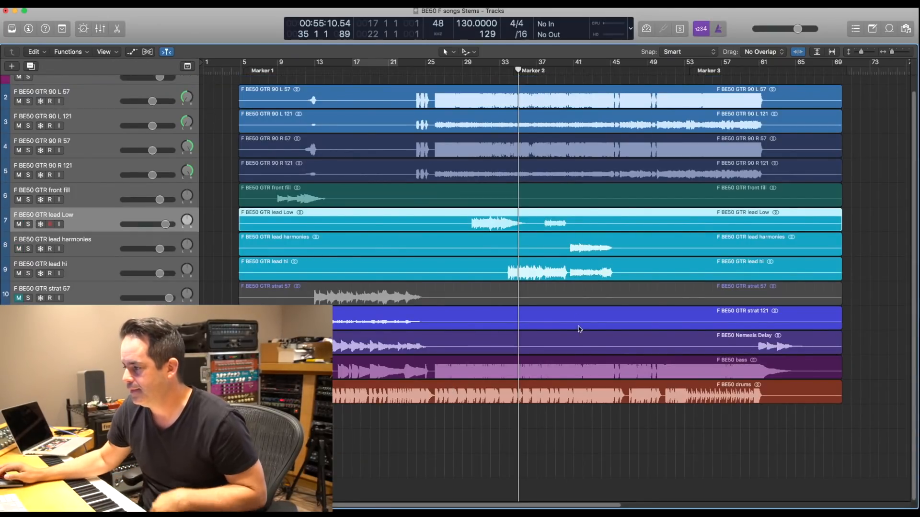
pyautogui.click(592, 441)
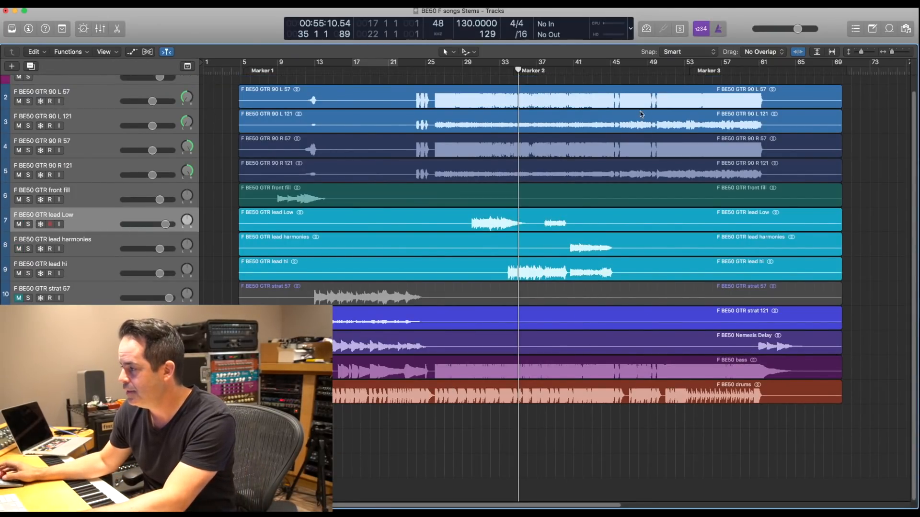
pyautogui.click(658, 70)
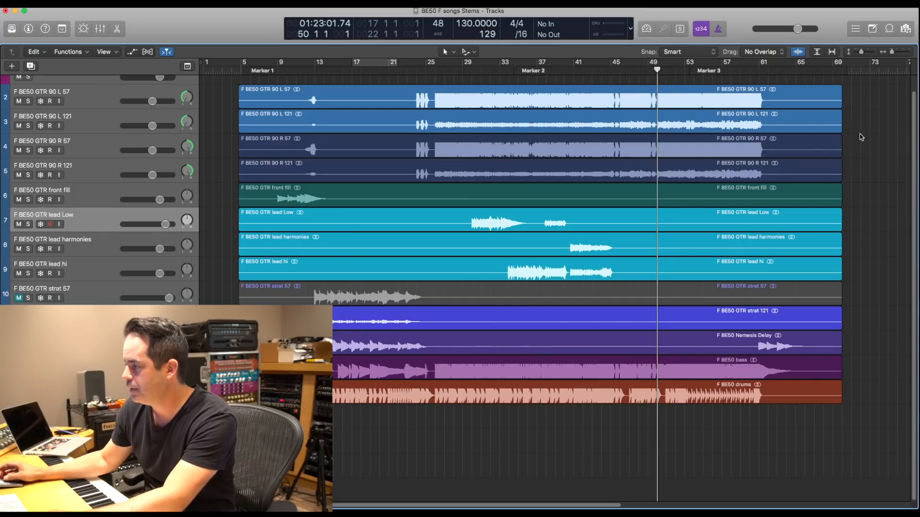
# - Solo the four 90 L and 90 R rhythm guitar regions and audition them from bar 50 to bar 57, defining a cycle range over bars 48 to 59
pyautogui.moveTo(836, 121); pyautogui.dragTo(736, 169)
pyautogui.hotkey('ctrl', 's')
pyautogui.press('space')
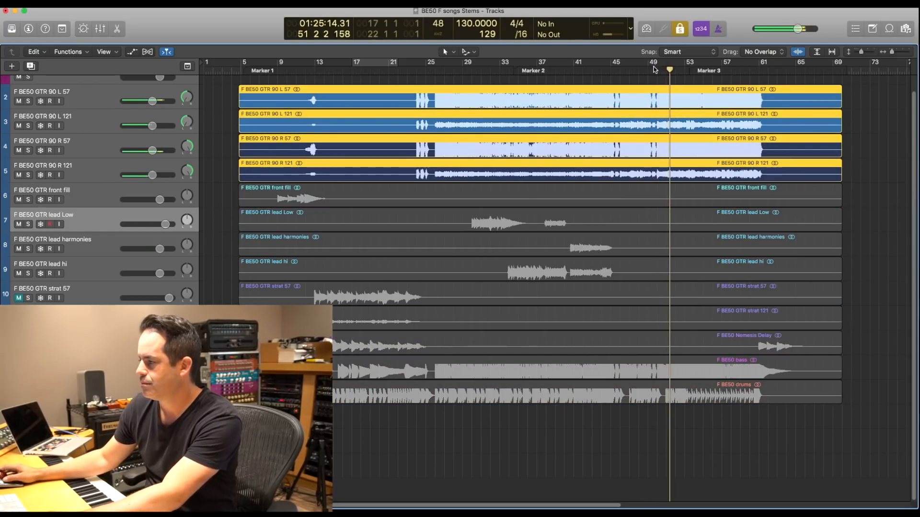
pyautogui.moveTo(641, 67); pyautogui.dragTo(740, 63)
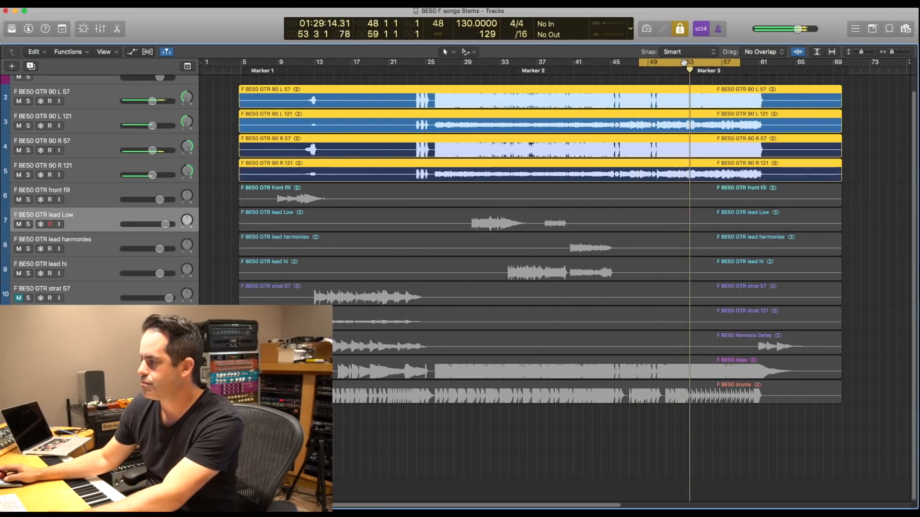
pyautogui.click(715, 63)
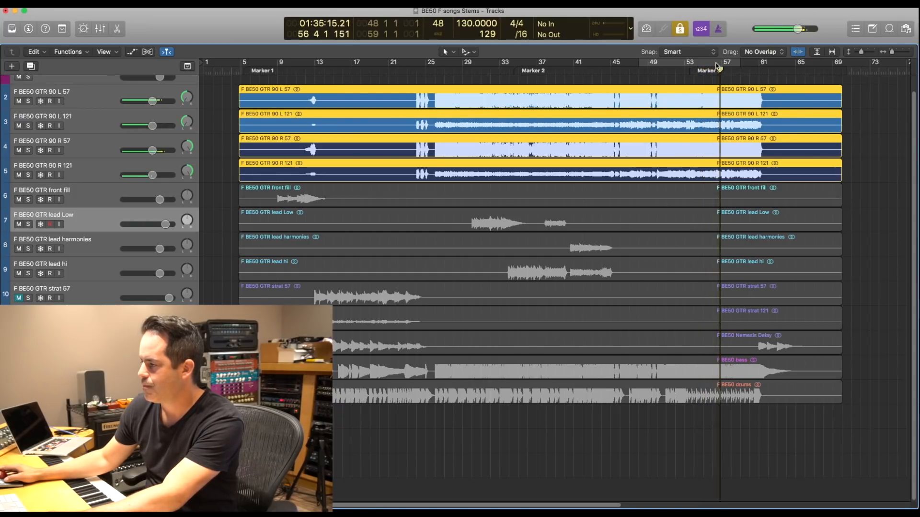
pyautogui.press('space')
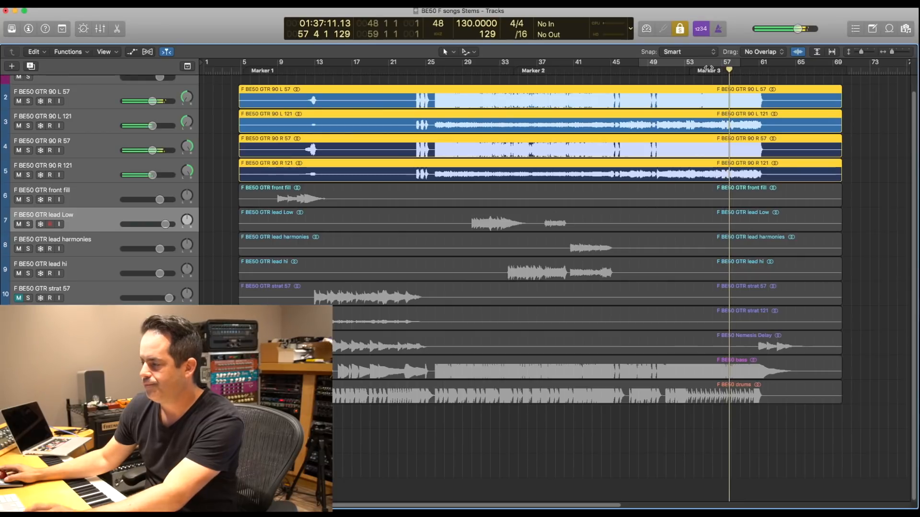
pyautogui.click(734, 80)
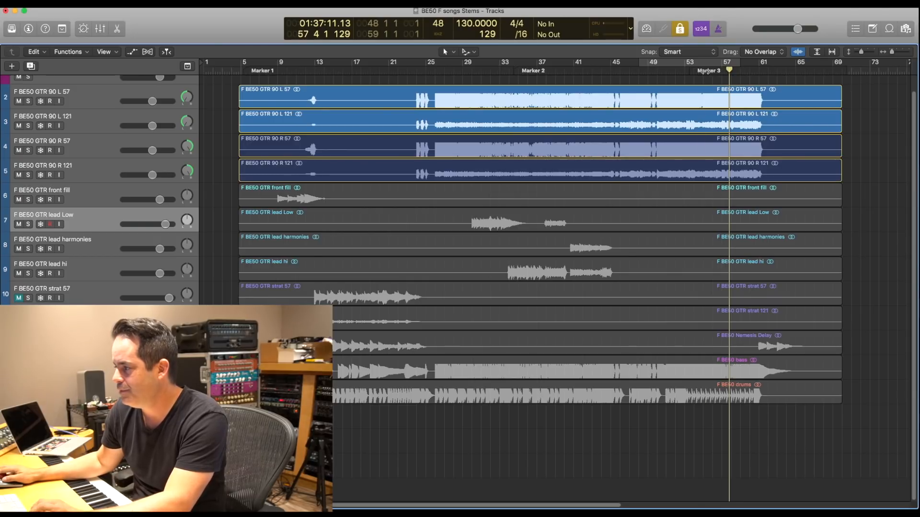
# - Solo only the L 57 and R 57 regions, audition them from Marker 3 at bar 55, and open the mixer
pyautogui.click(708, 71)
pyautogui.click(781, 94)
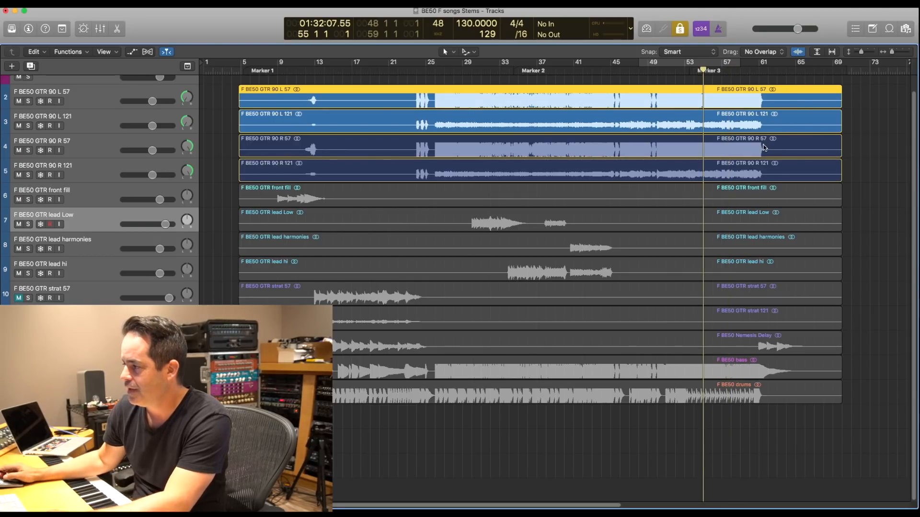
pyautogui.keyDown('shift'); pyautogui.click(740, 152); pyautogui.keyUp('shift')
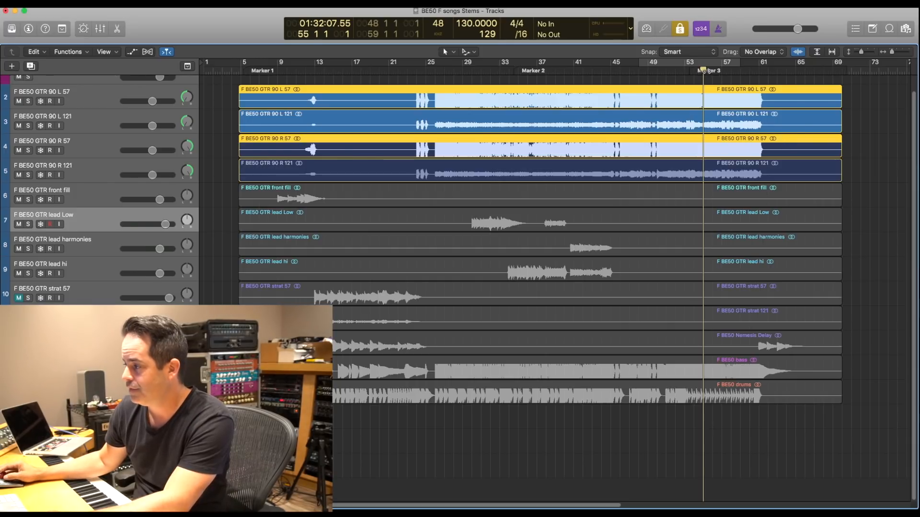
pyautogui.press('space')
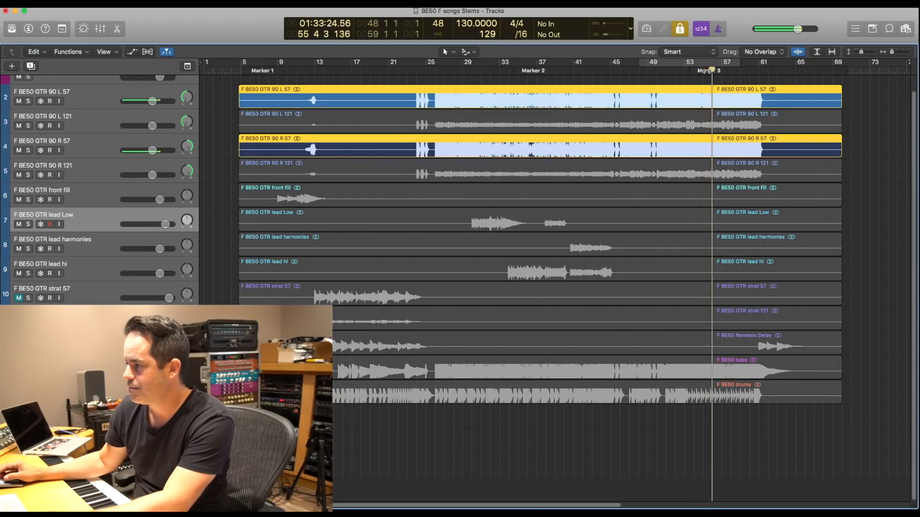
pyautogui.click(114, 124)
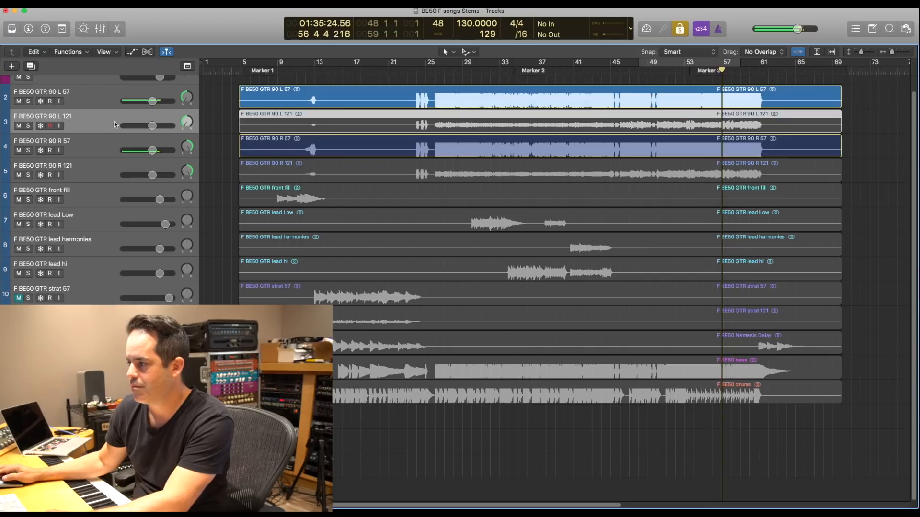
pyautogui.press('x')
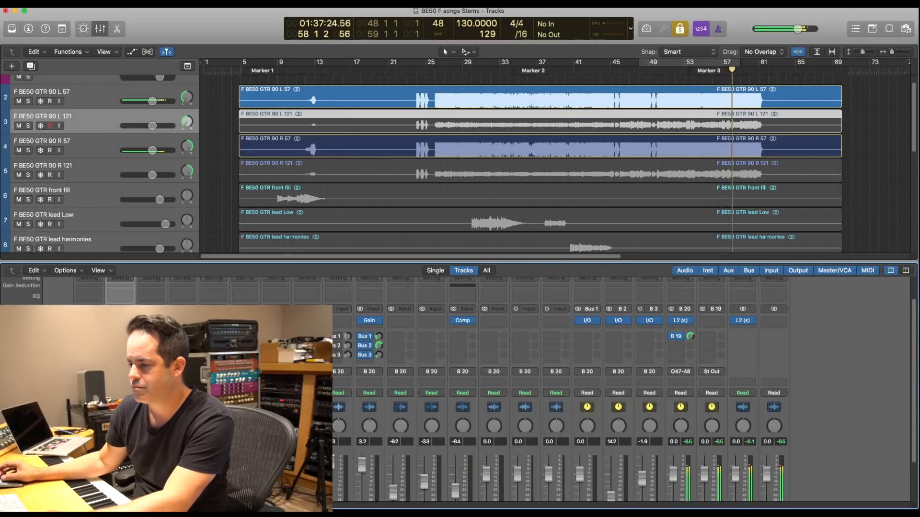
# - Switch the solo to the L 121 and R 121 regions, audition them from about bar 54, and end the solo
pyautogui.click(797, 121)
pyautogui.keyDown('shift'); pyautogui.click(710, 167); pyautogui.keyUp('shift')
pyautogui.click(694, 75)
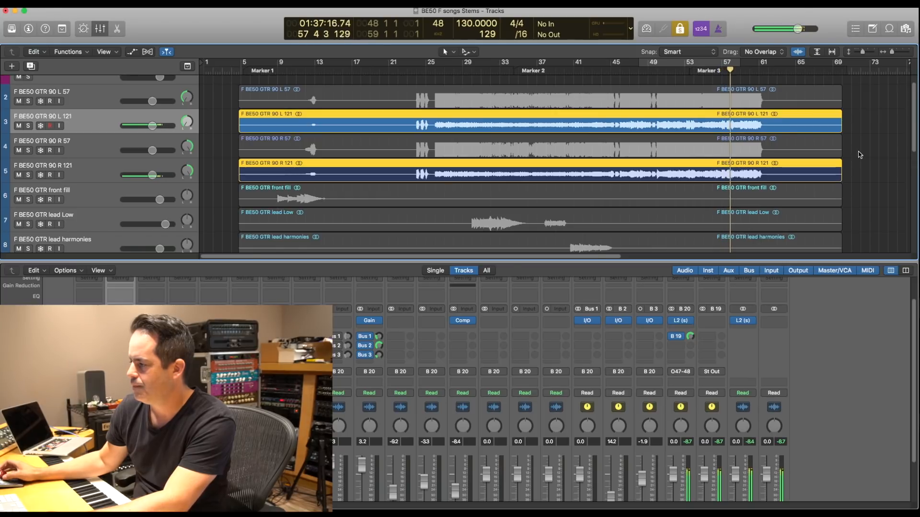
pyautogui.hotkey('ctrl', 's')
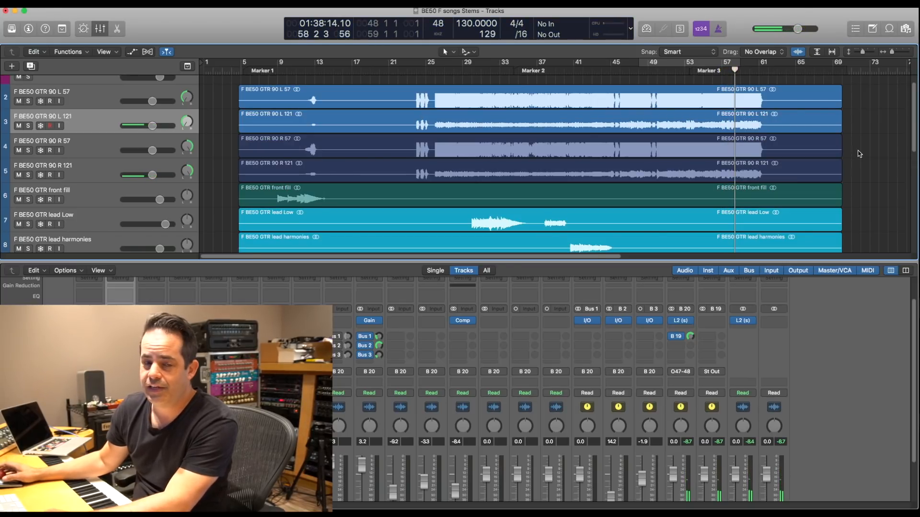
# - Solo the L 121 and R 121 regions again and audition bar 57, stopping near its end
pyautogui.click(822, 127)
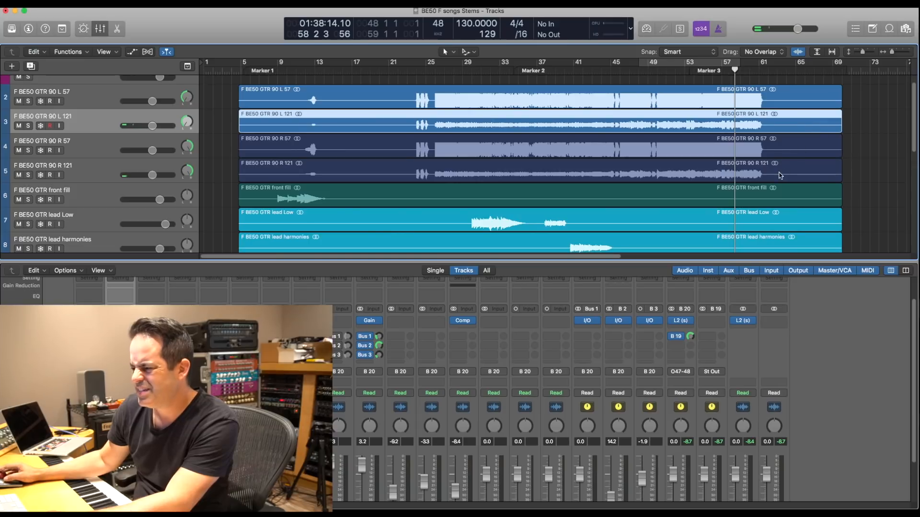
pyautogui.keyDown('shift'); pyautogui.click(779, 176); pyautogui.keyUp('shift')
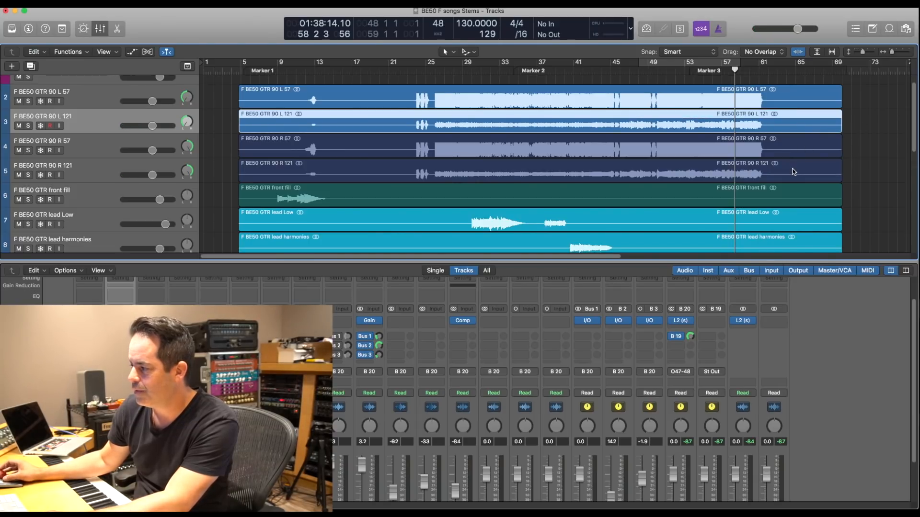
pyautogui.hotkey('ctrl', 's')
pyautogui.press('space')
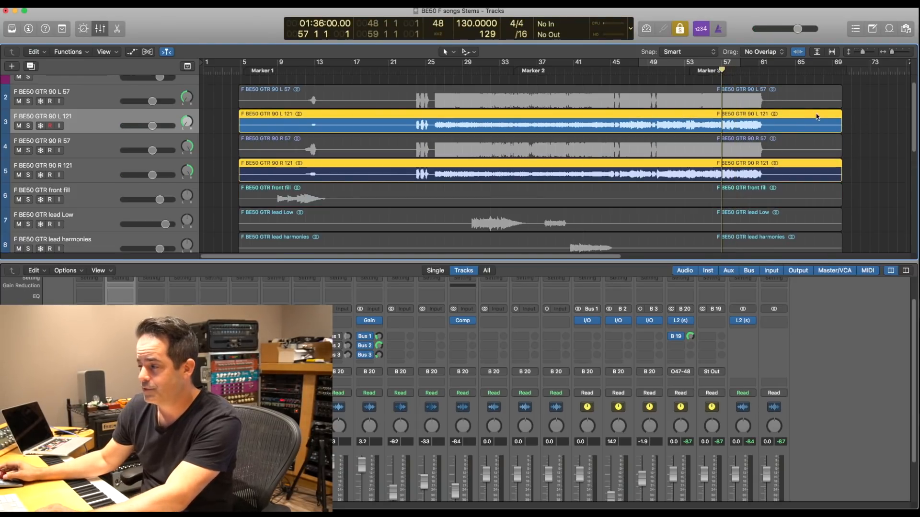
pyautogui.press('space')
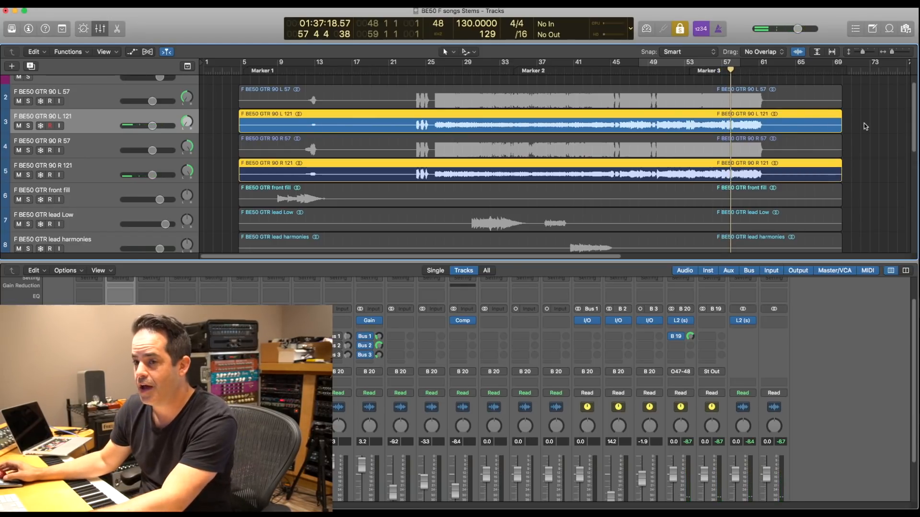
# - Reselect the L 121 and R 121 regions, solo them, and audition an earlier passage, stopping in bar 52
pyautogui.click(877, 119)
pyautogui.click(818, 127)
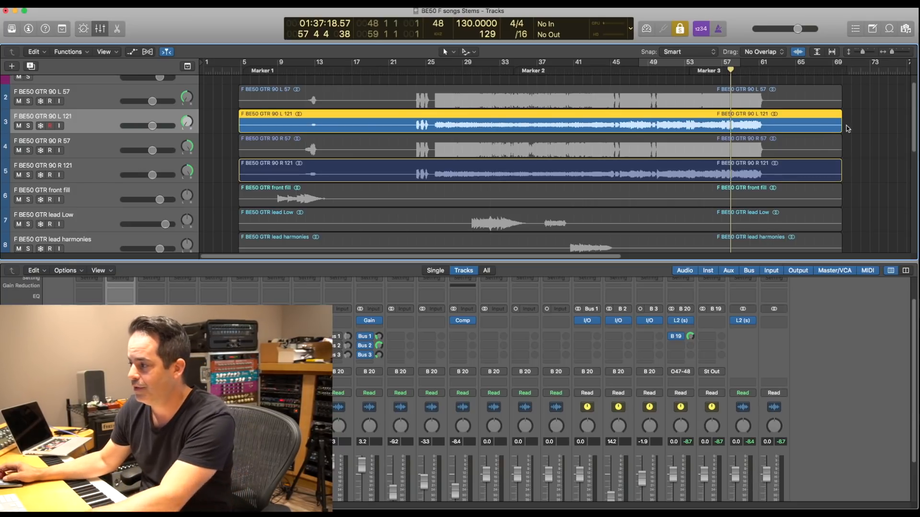
pyautogui.hotkey('ctrl', 's')
pyautogui.click(754, 125)
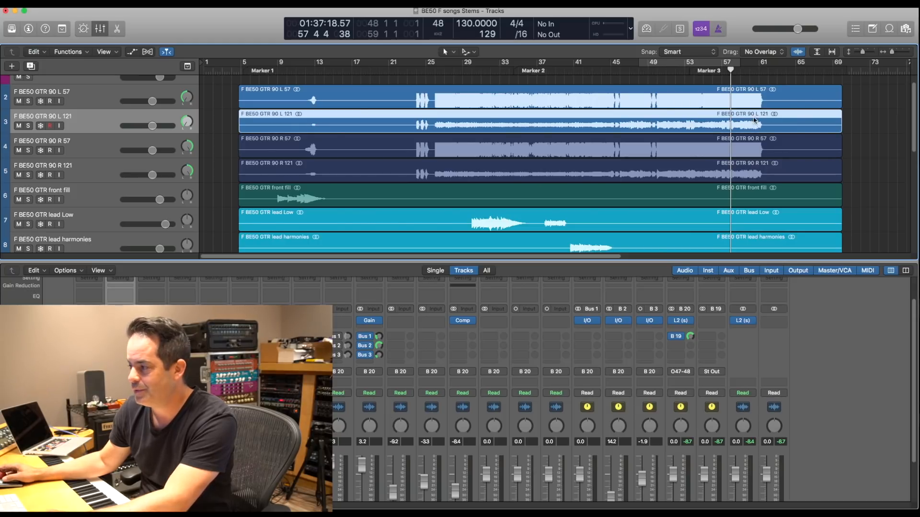
pyautogui.keyDown('shift'); pyautogui.click(726, 168); pyautogui.keyUp('shift')
pyautogui.hotkey('ctrl', 's')
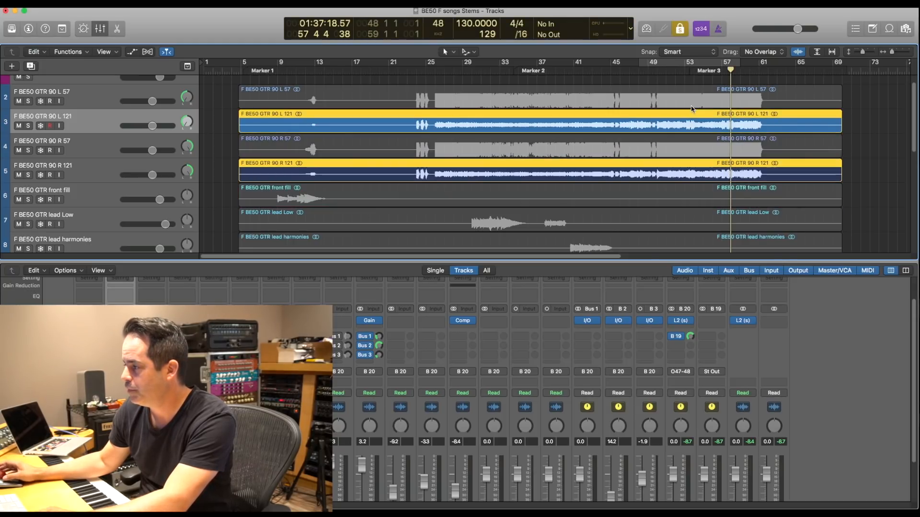
pyautogui.press('space')
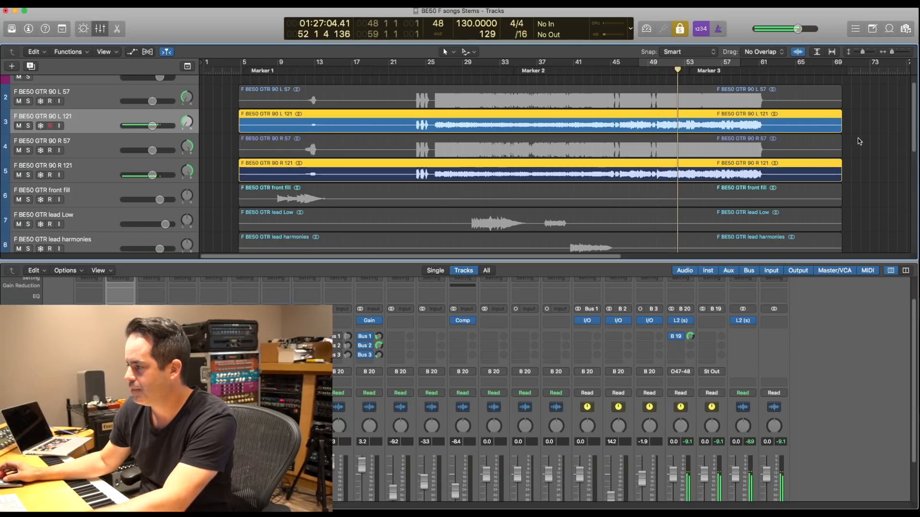
pyautogui.hotkey('ctrl', 's')
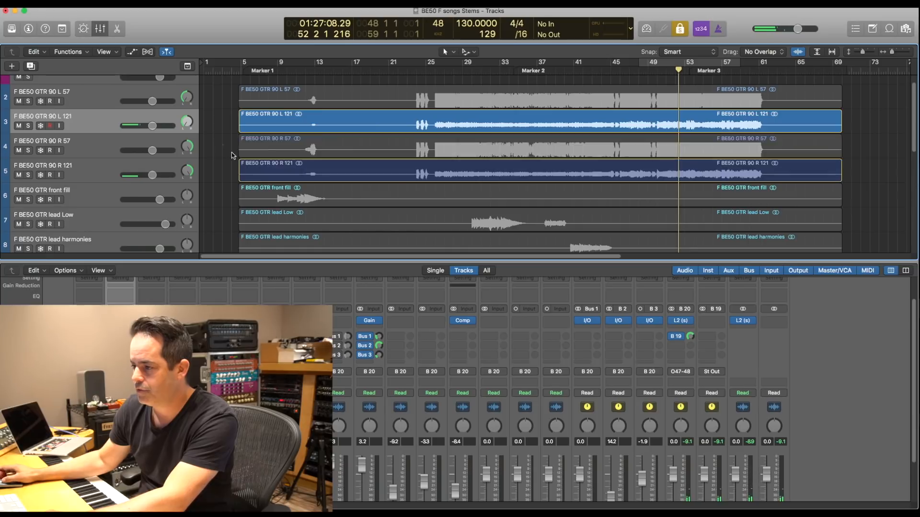
# - Center the pan of the R 57 and R 121 tracks, solo both regions, and audition them from about bar 44
pyautogui.keyDown('alt'); pyautogui.click(187, 147); pyautogui.keyUp('alt')
pyautogui.keyDown('alt'); pyautogui.click(186, 171); pyautogui.keyUp('alt')
pyautogui.click(109, 154)
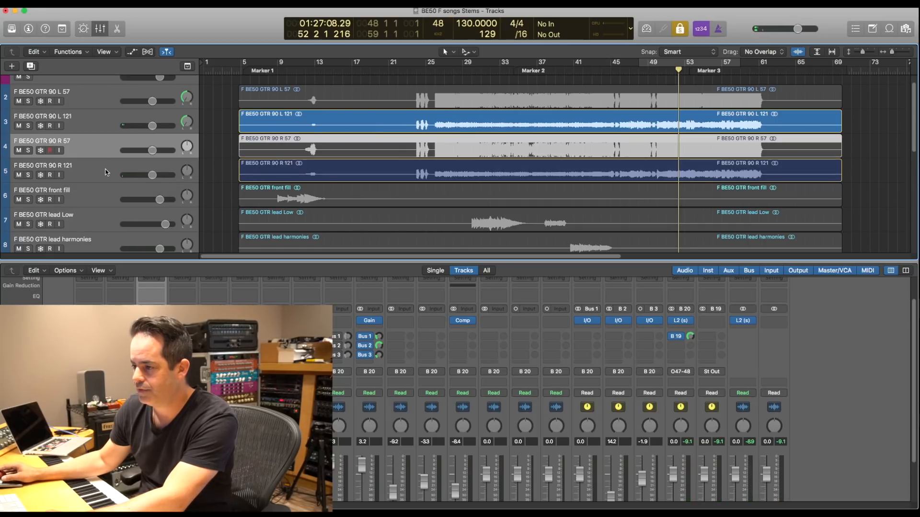
pyautogui.click(107, 172)
pyautogui.keyDown('shift'); pyautogui.click(606, 155); pyautogui.keyUp('shift')
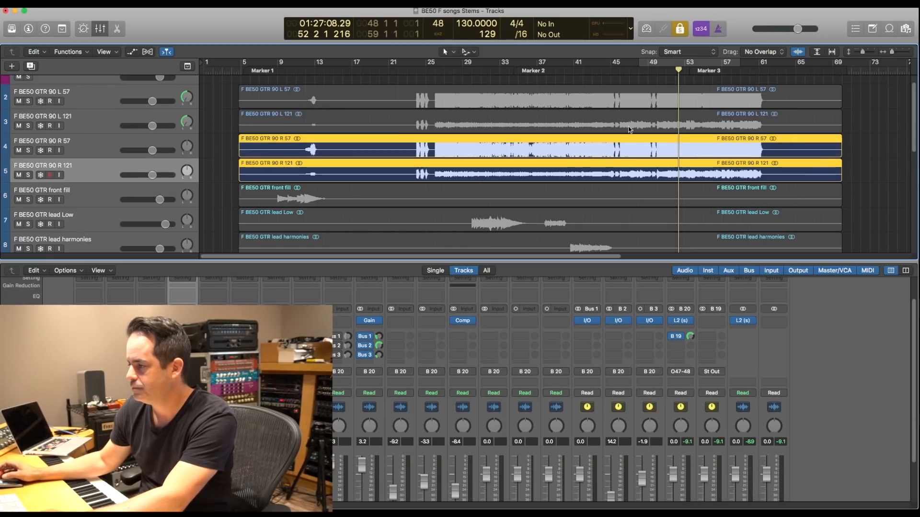
pyautogui.click(602, 71)
pyautogui.press('space')
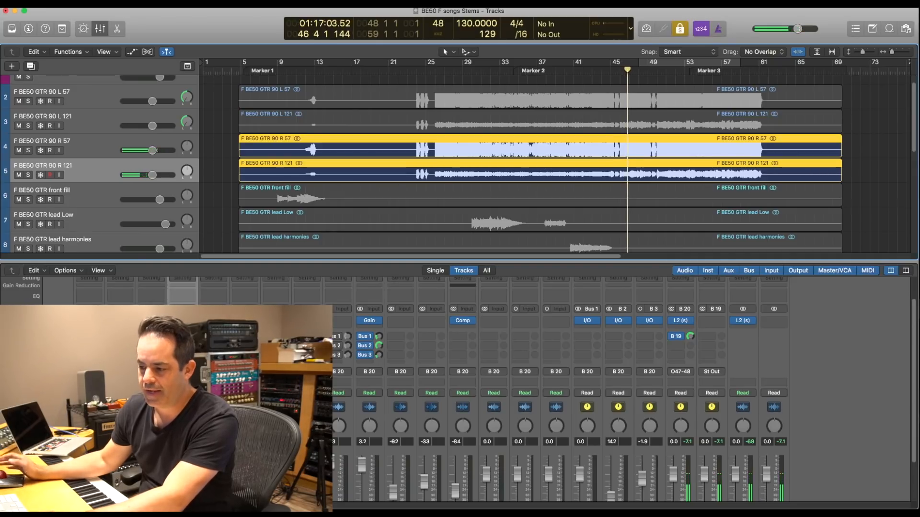
# - Add bass and drums to the solo, audition from about bar 45 while rebalancing R 57 against R 121, and end the solo
pyautogui.scroll(-3, 560, 388)
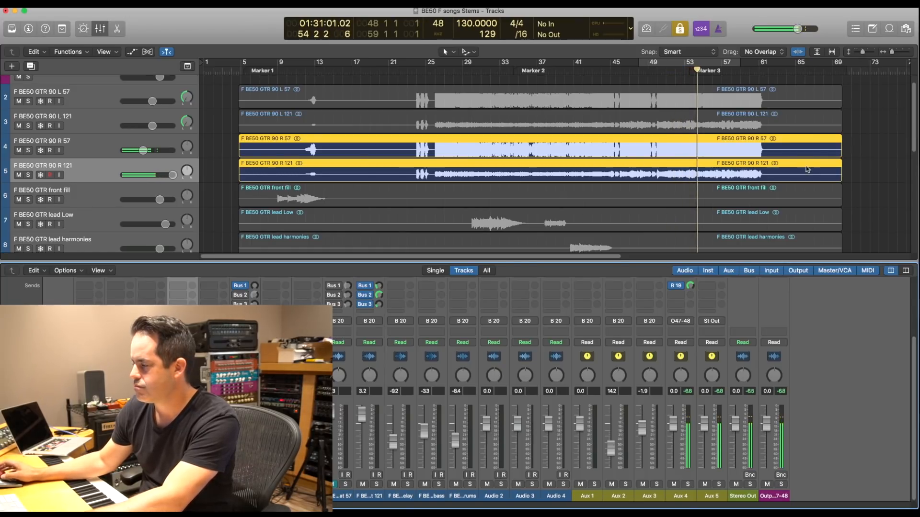
pyautogui.scroll(-8, 788, 171)
pyautogui.scroll(9, 674, 165)
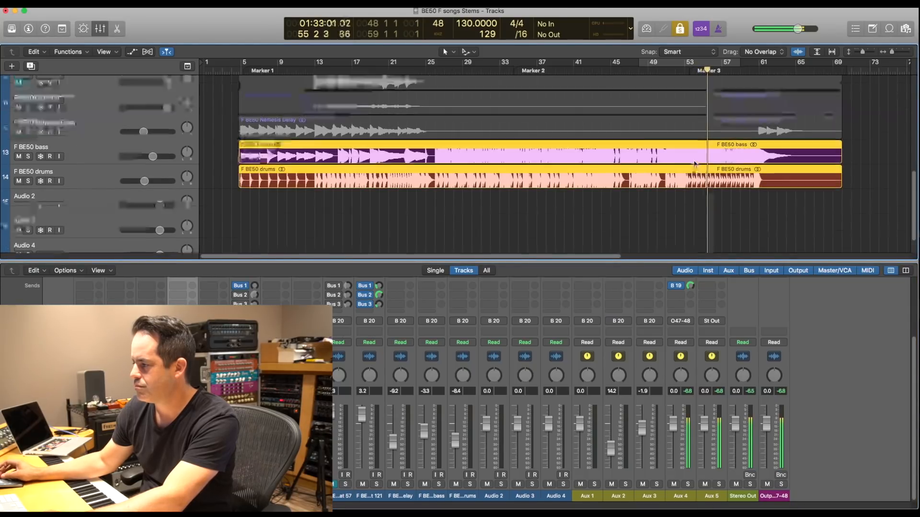
pyautogui.click(616, 72)
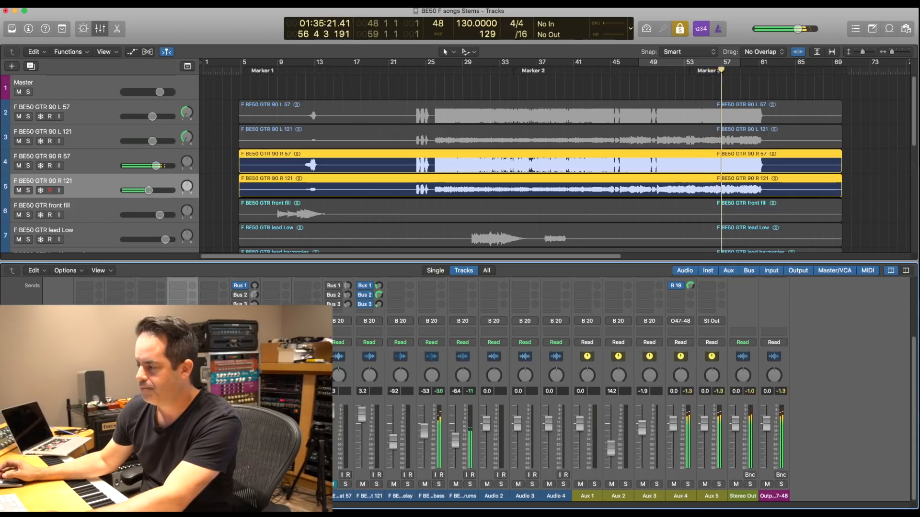
pyautogui.hotkey('ctrl', 's')
pyautogui.click(740, 97)
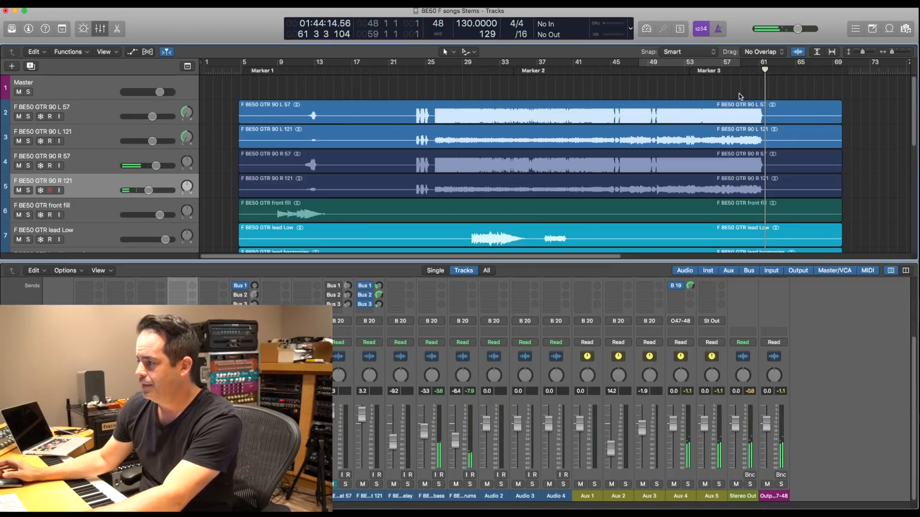
# - Close the mixer and unmute the strat 57 track
pyautogui.press('x')
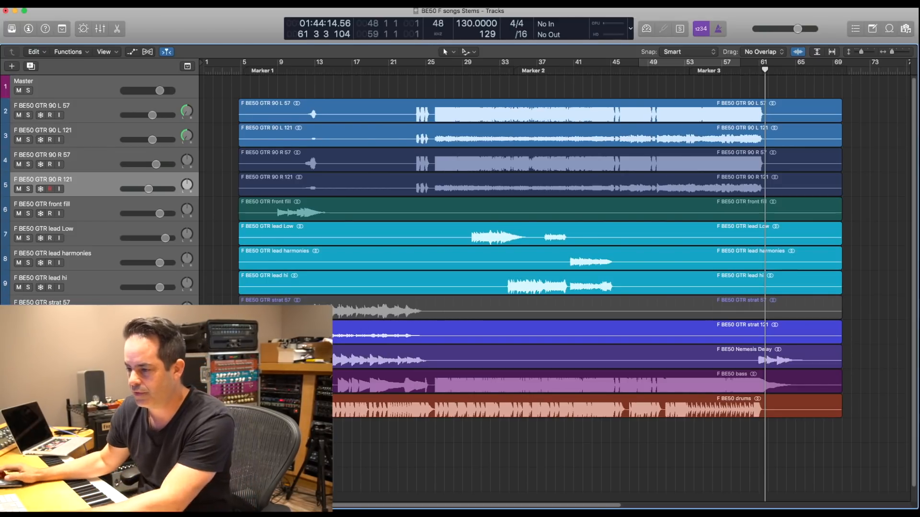
pyautogui.click(19, 311)
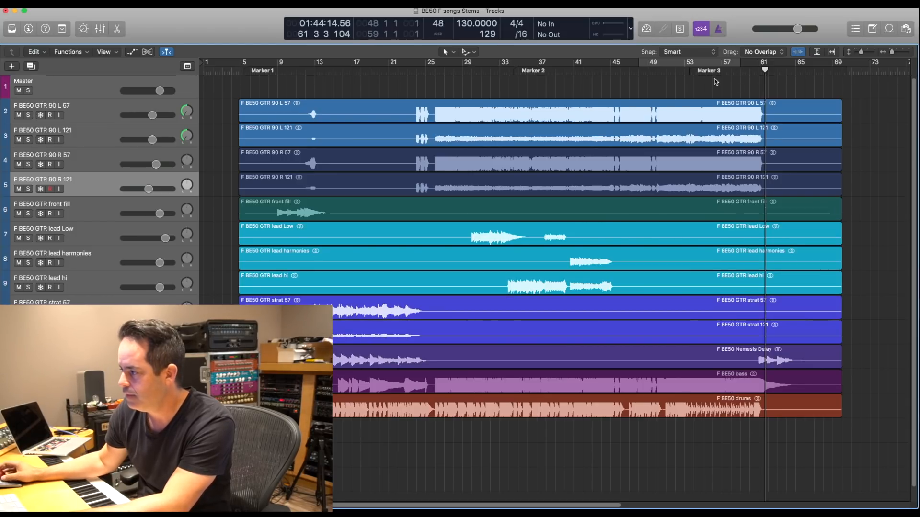
pyautogui.press('`')
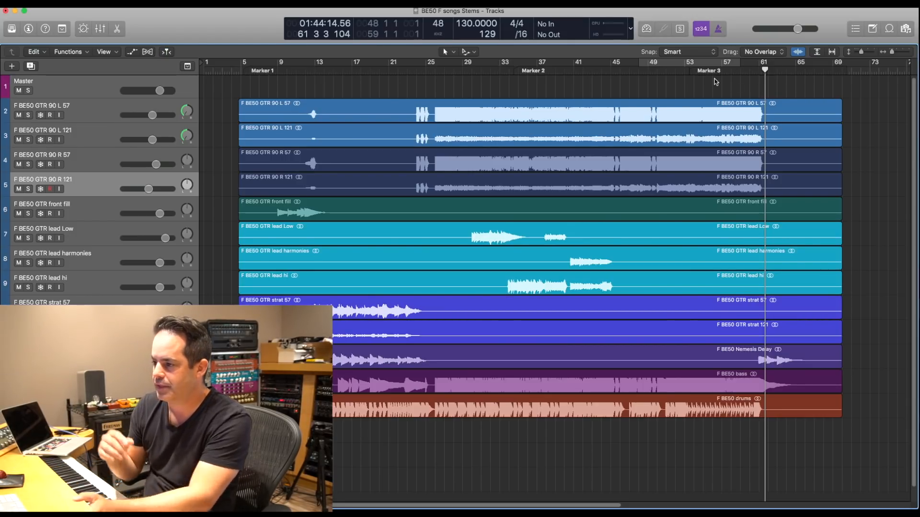